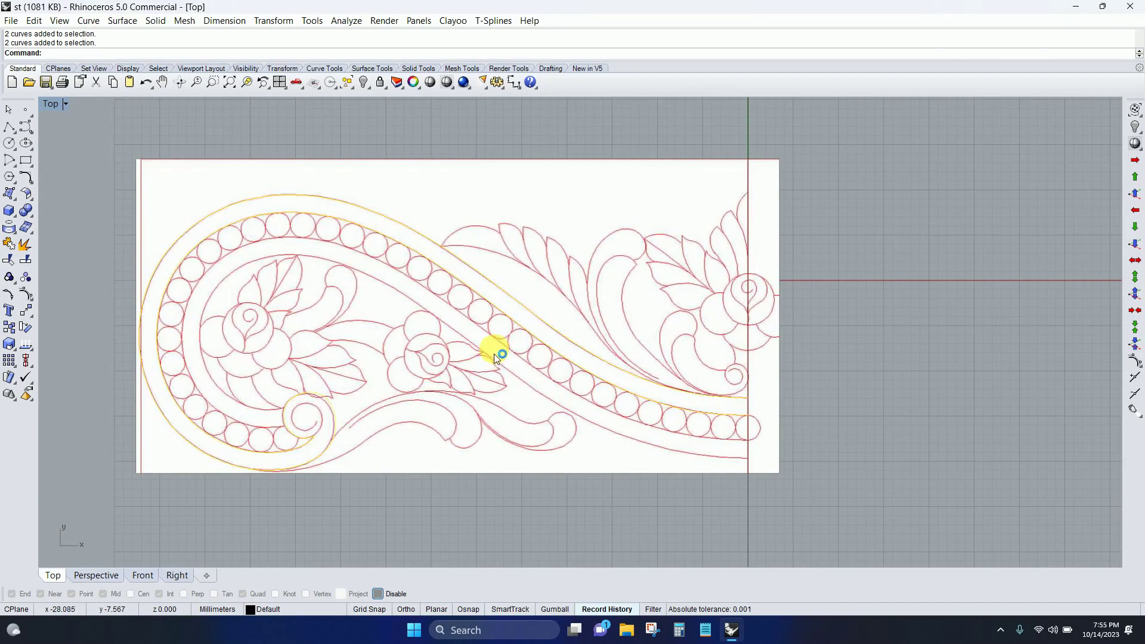
Step: Deselect the two traced outline curves, frame the floral panel in Top, and open the Curve flyout
key("Escape")
scroll(481, 302, "down", 3)
scroll(537, 313, "up", 3)
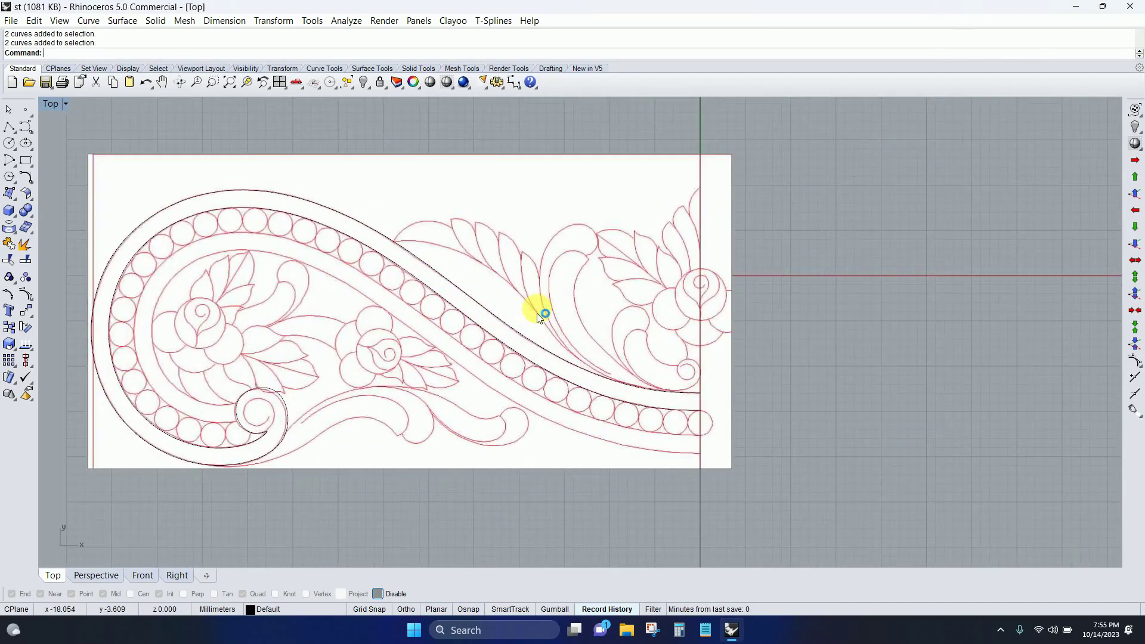
scroll(538, 316, "down", 2)
right_click_drag(486, 312, 494, 294)
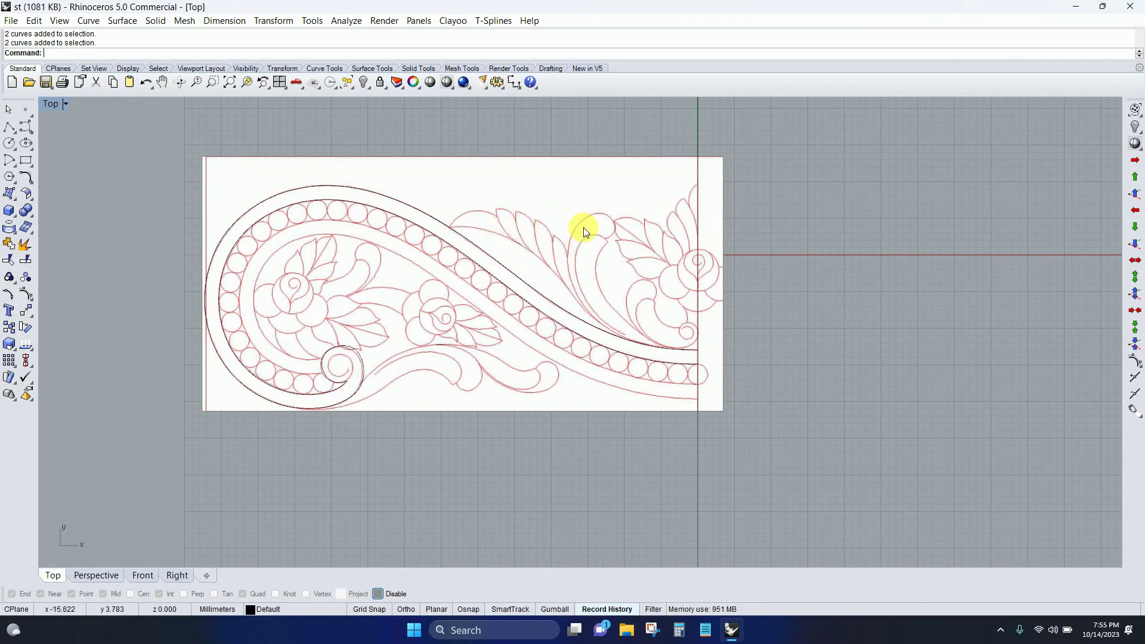
scroll(517, 224, "up", 3)
scroll(518, 221, "up", 2)
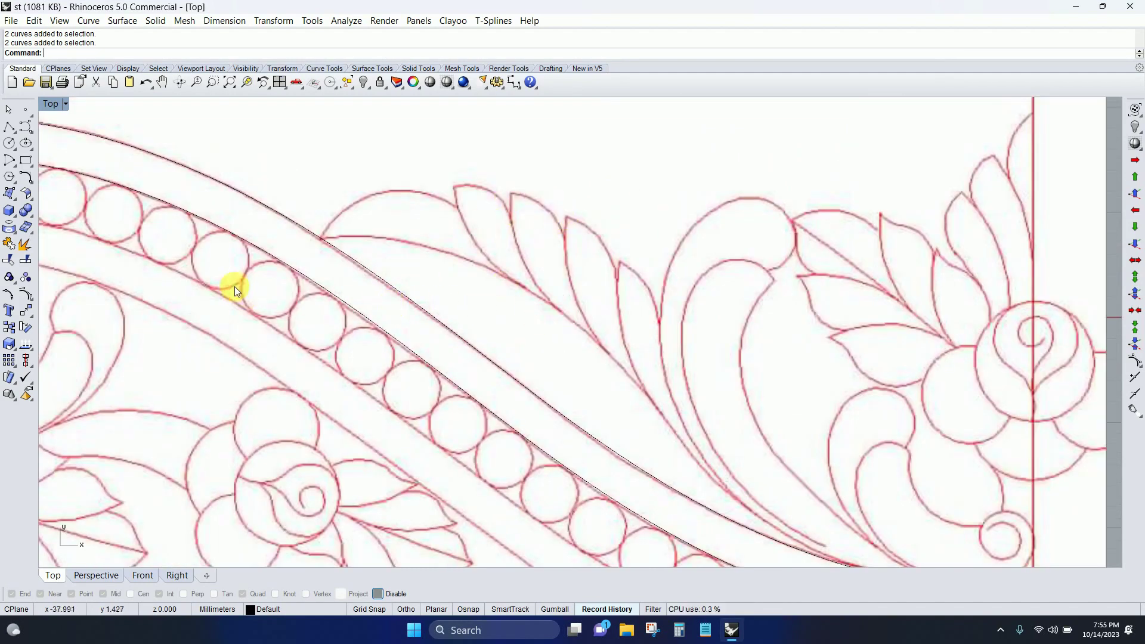
left_click(31, 135)
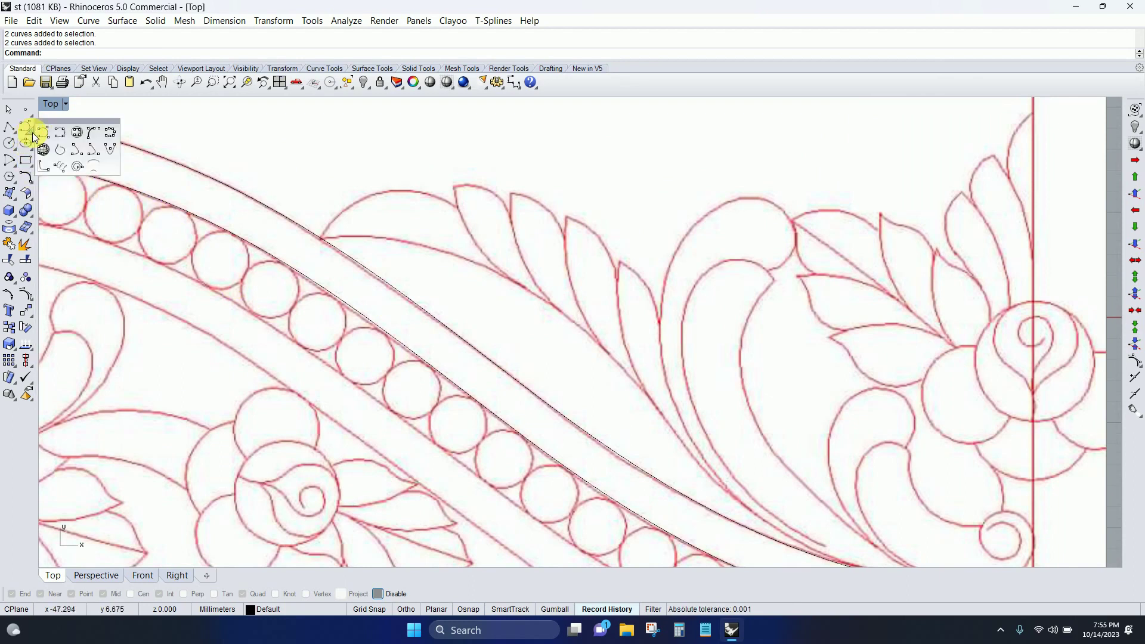
Step: Start the Curve: interpolate points command from the Curve flyout
left_click(66, 136)
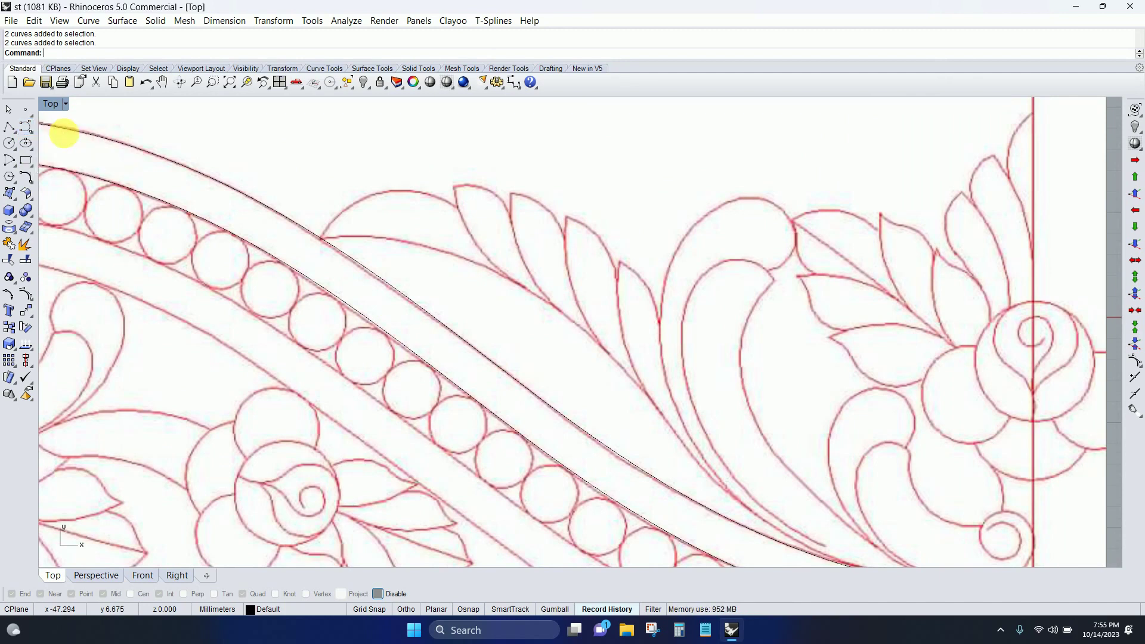
left_click(33, 136)
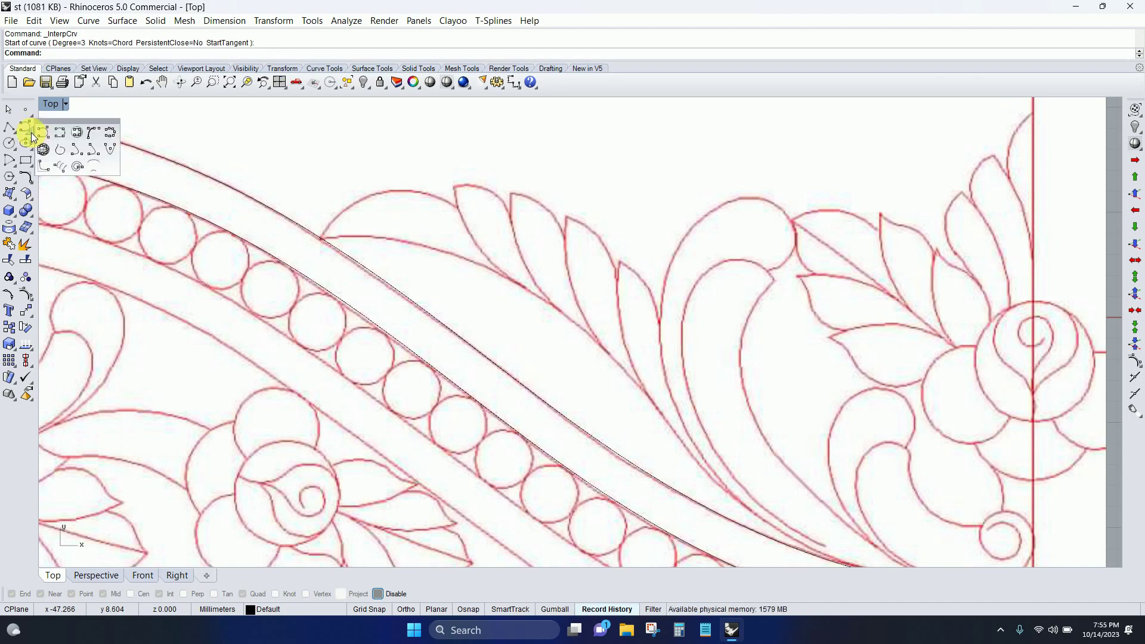
left_click(62, 138)
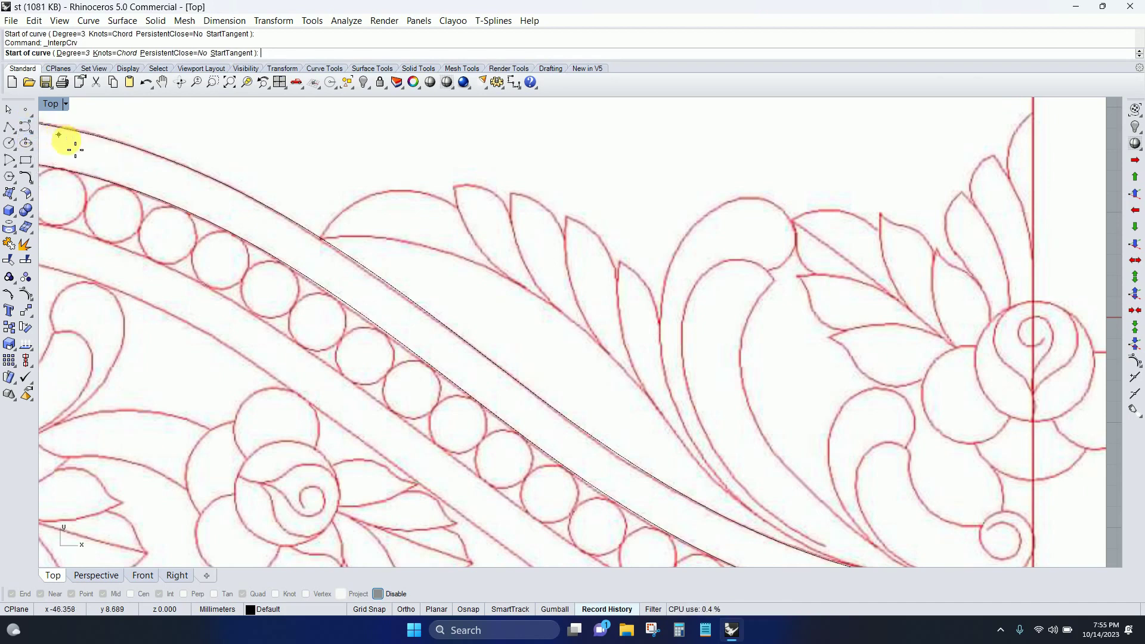
scroll(284, 186, "down", 5)
scroll(418, 263, "up", 5)
scroll(450, 266, "up", 2)
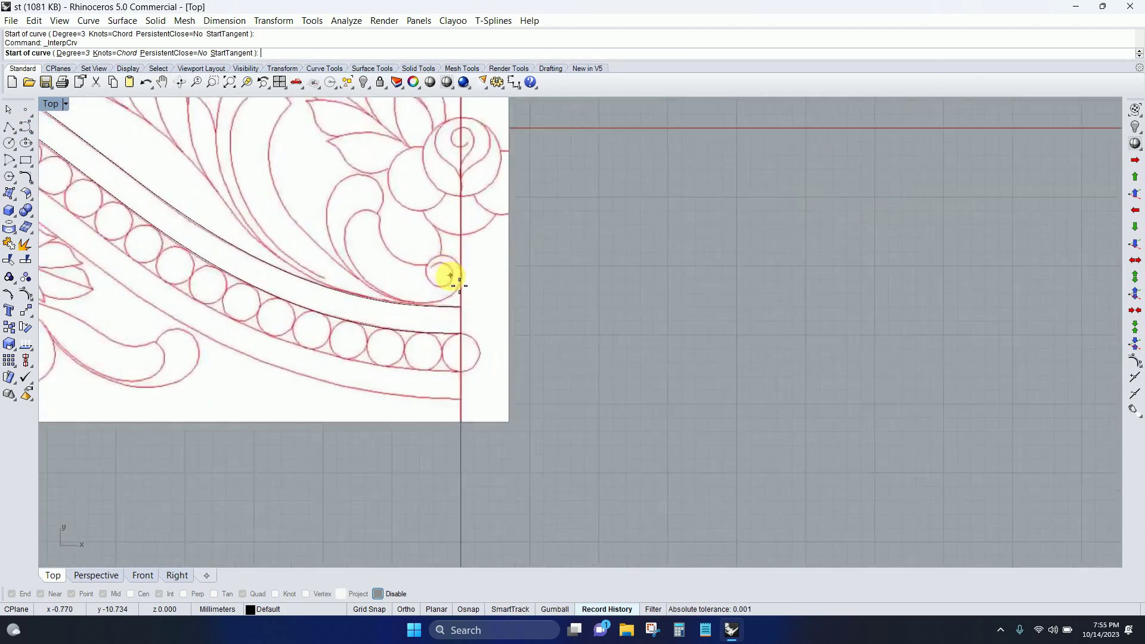
Step: Zoom the Top viewport into the rose at the panel's right edge
scroll(447, 274, "up", 3)
scroll(442, 276, "down", 4)
scroll(441, 276, "down", 1)
scroll(429, 271, "down", 2)
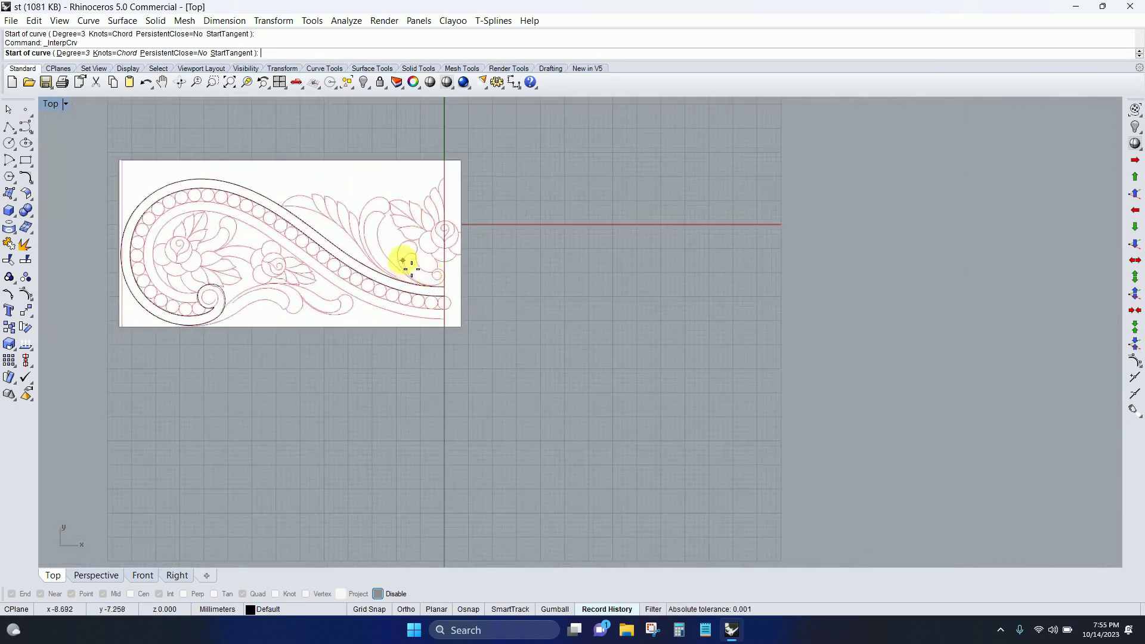
scroll(412, 248, "up", 3)
scroll(298, 215, "down", 1)
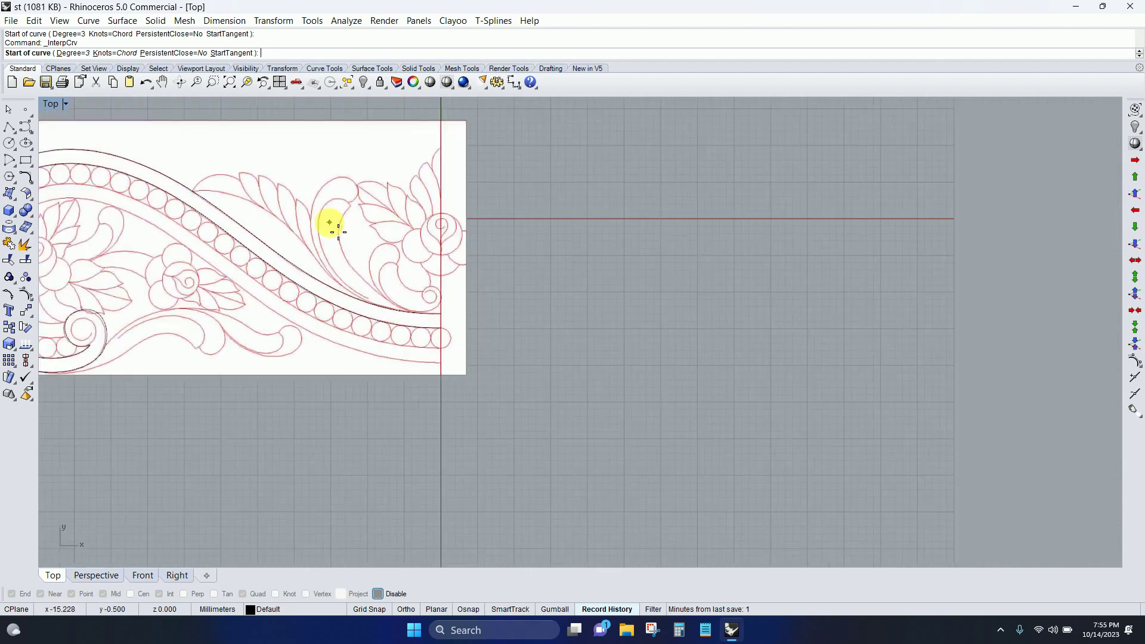
scroll(381, 242, "up", 2)
scroll(477, 254, "up", 1)
scroll(540, 250, "down", 1)
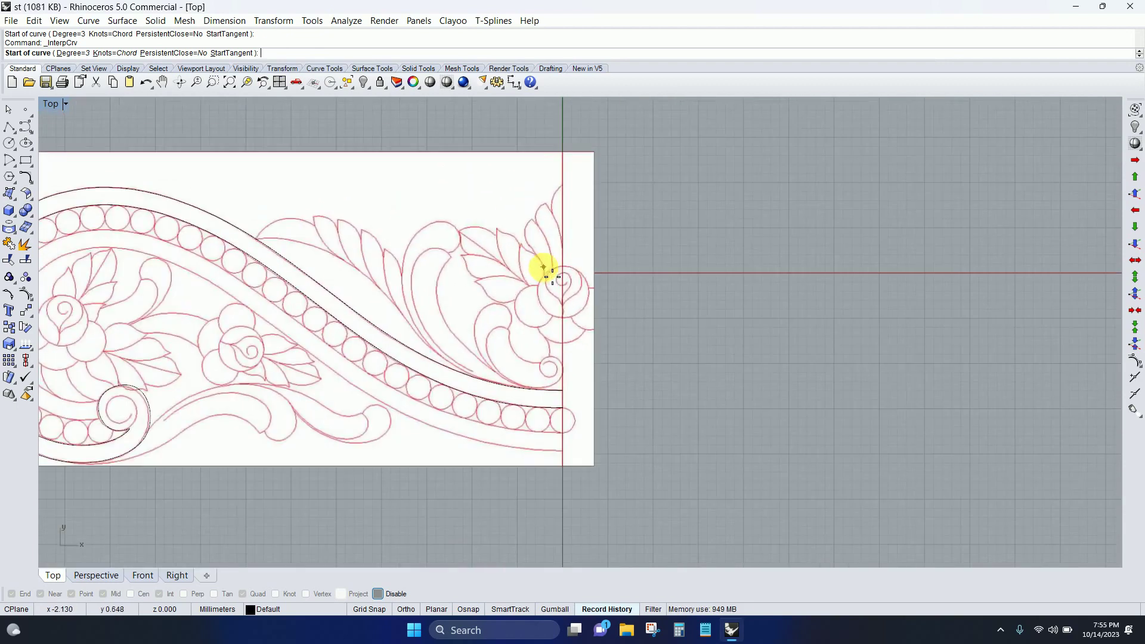
scroll(546, 268, "up", 3)
scroll(549, 239, "down", 3)
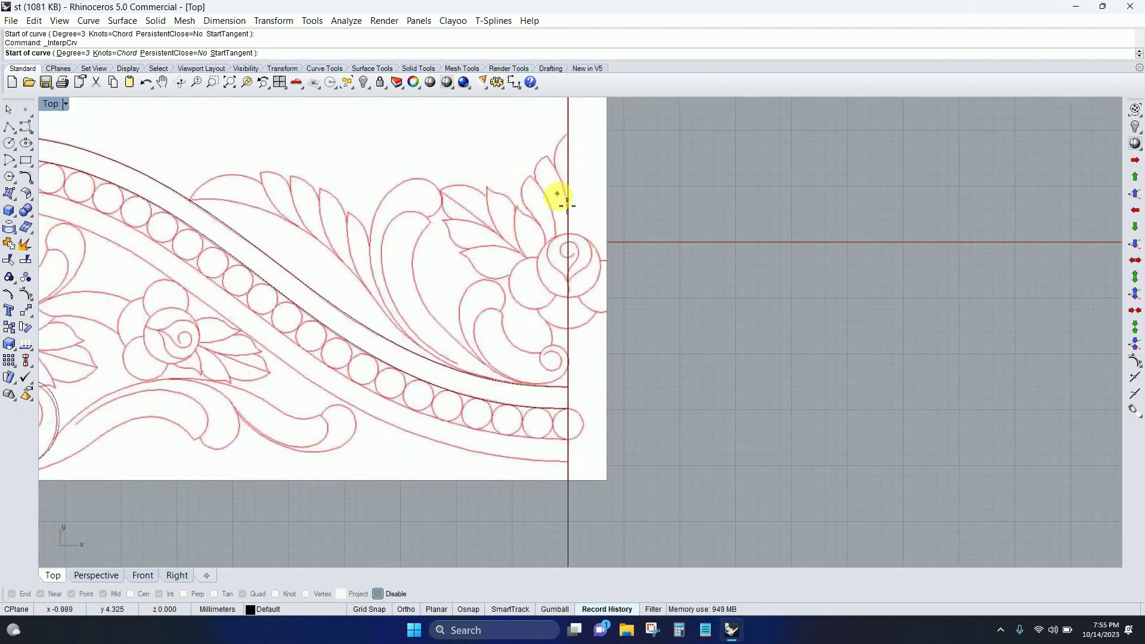
scroll(559, 198, "up", 2)
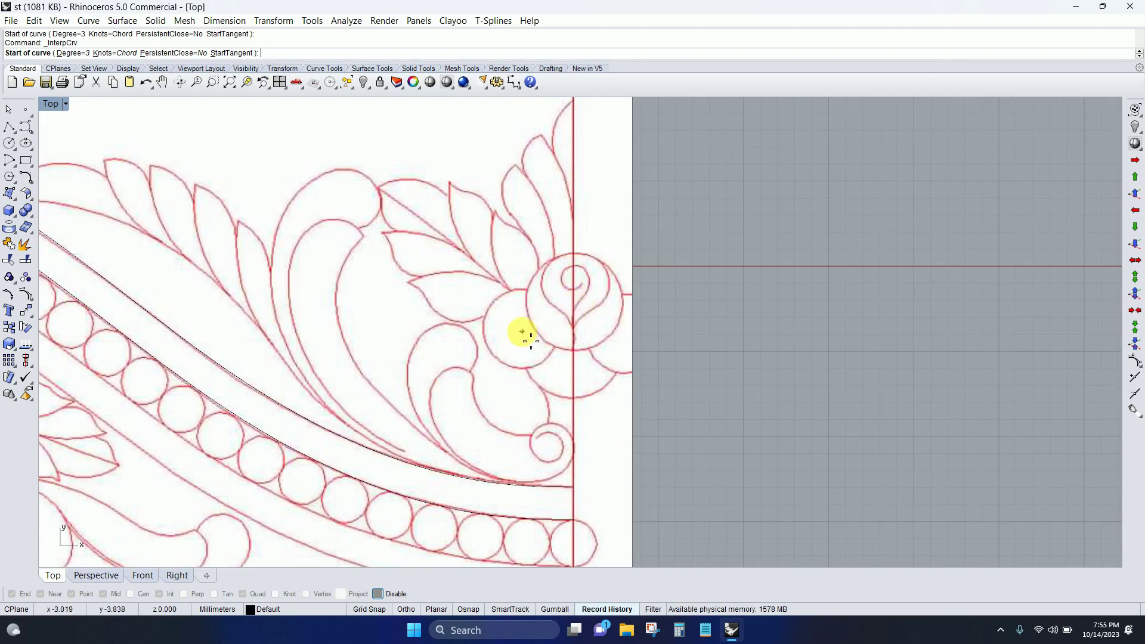
scroll(544, 250, "up", 3)
scroll(544, 251, "up", 1)
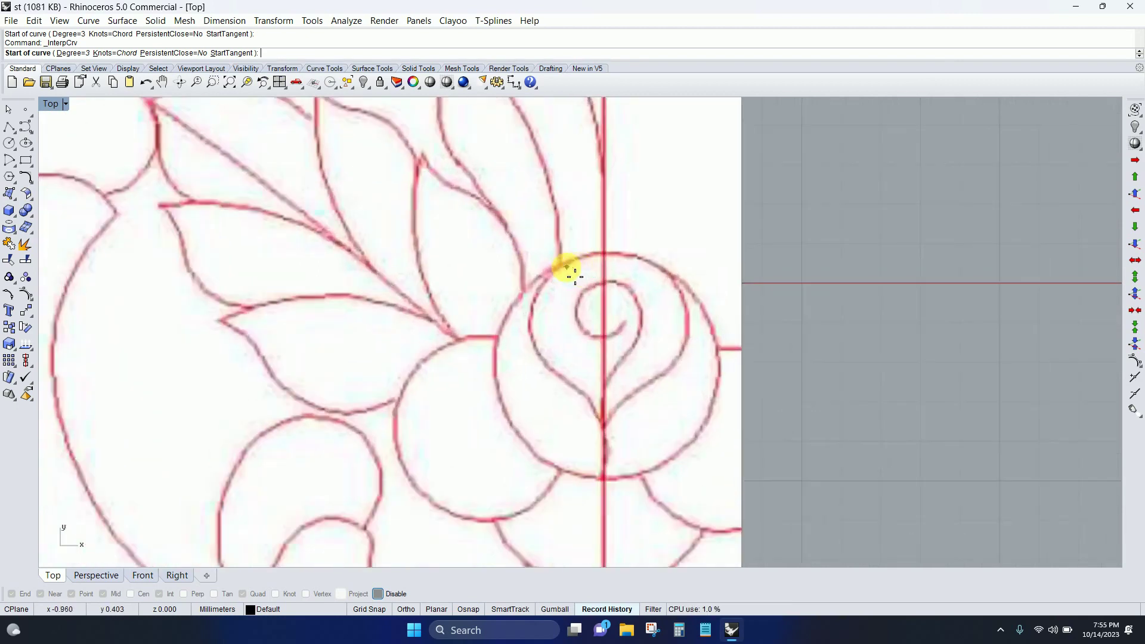
scroll(560, 262, "up", 2)
Step: Place the curve's start at the leaf tip and the next point along its edge
left_click(554, 265)
scroll(549, 273, "down", 4)
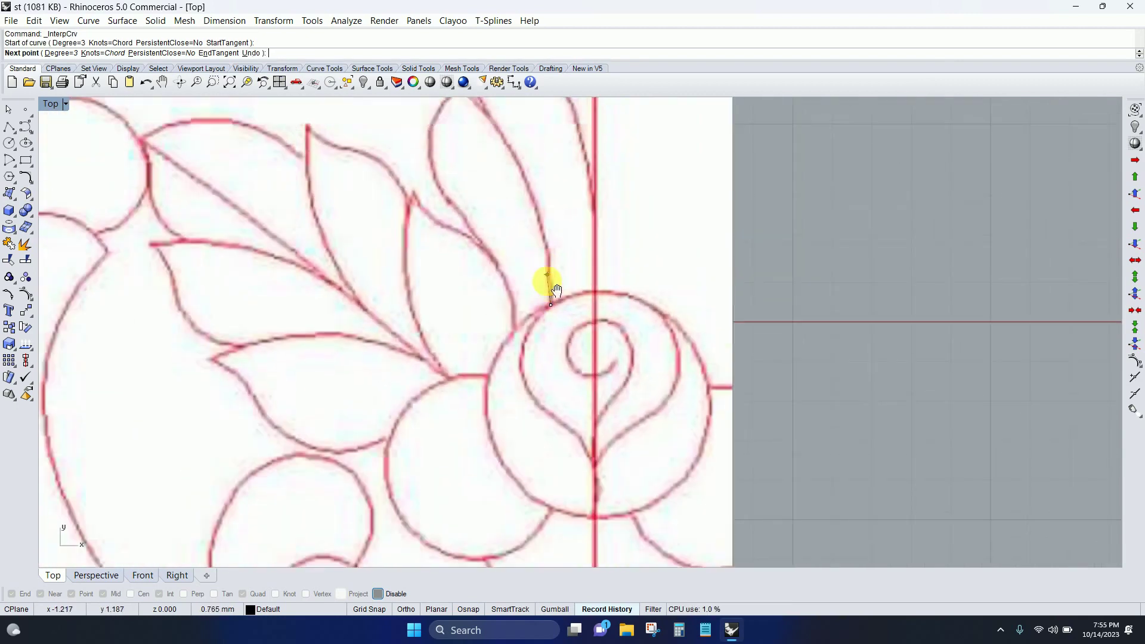
scroll(544, 272, "up", 2)
left_click(544, 271)
scroll(534, 304, "up", 1)
scroll(535, 292, "up", 1)
Step: Continue the curve along the leaf edge, through the notch, and around the leaf's top
left_click(538, 264)
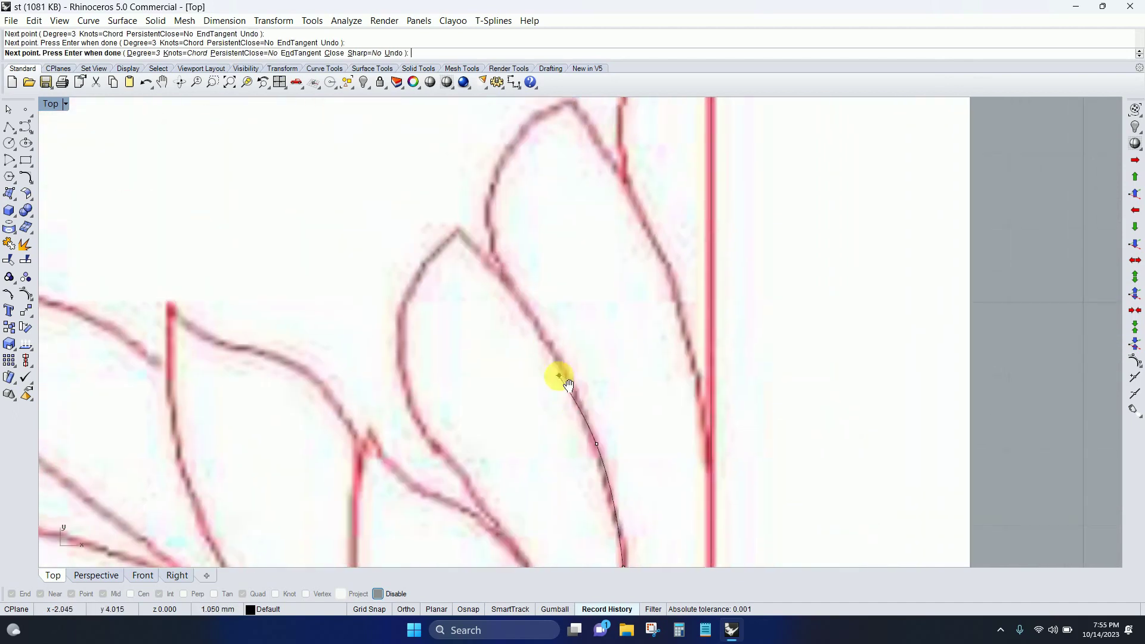
scroll(552, 376, "down", 2)
left_click(546, 331)
scroll(489, 253, "up", 2)
left_click(506, 287)
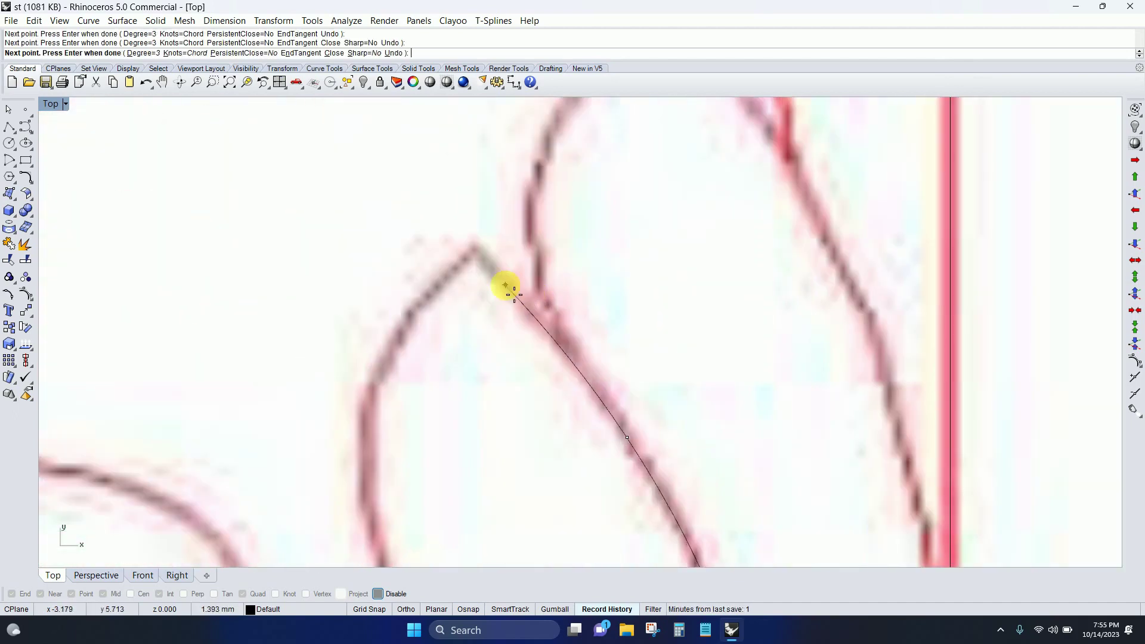
scroll(544, 258, "up", 1)
left_click(532, 256)
mouse_move(532, 256)
right_mouse_down()
mouse_move(485, 240)
mouse_move(434, 294)
right_mouse_up()
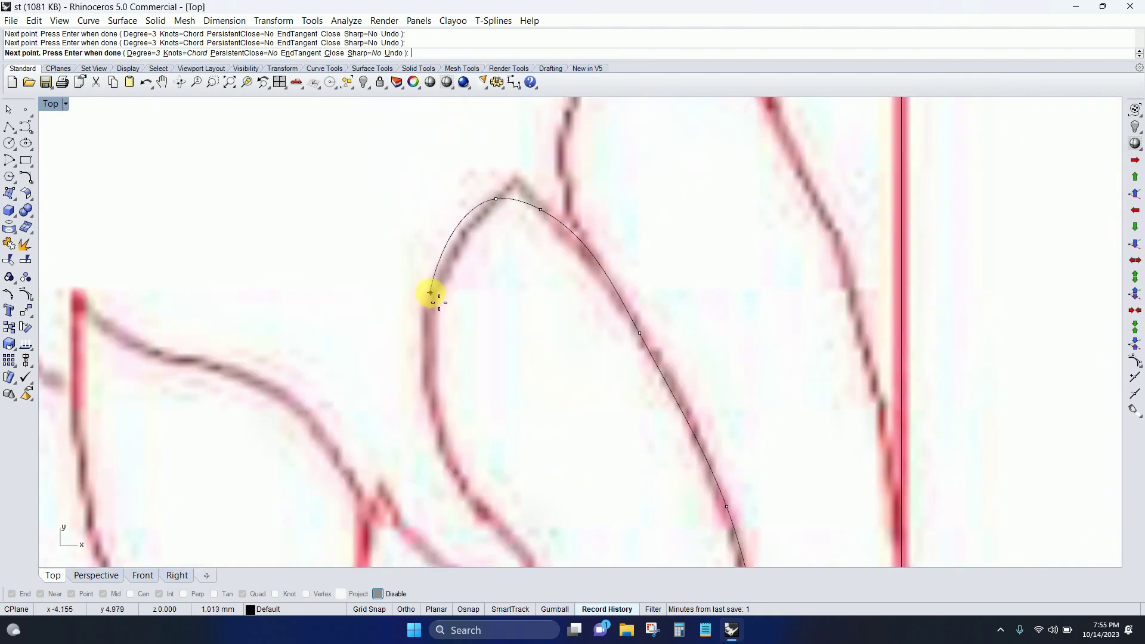
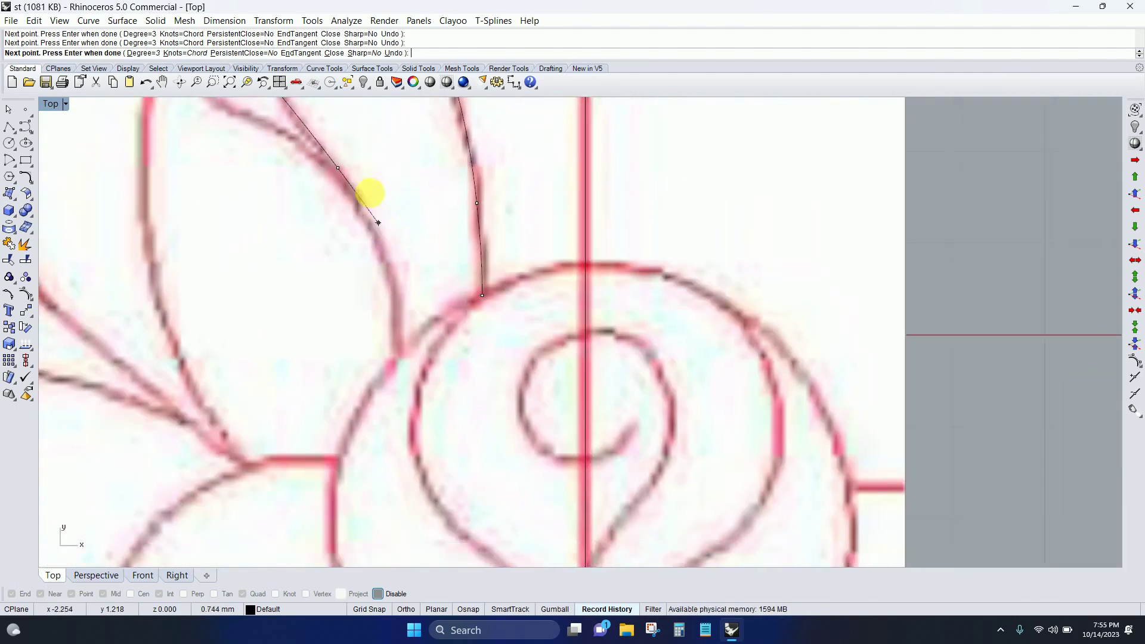
Step: Add the last points down the left petal edge to the rose and finish the curve
scroll(371, 191, "up", 2)
left_click(382, 220)
scroll(365, 192, "down", 3)
scroll(368, 214, "up", 3)
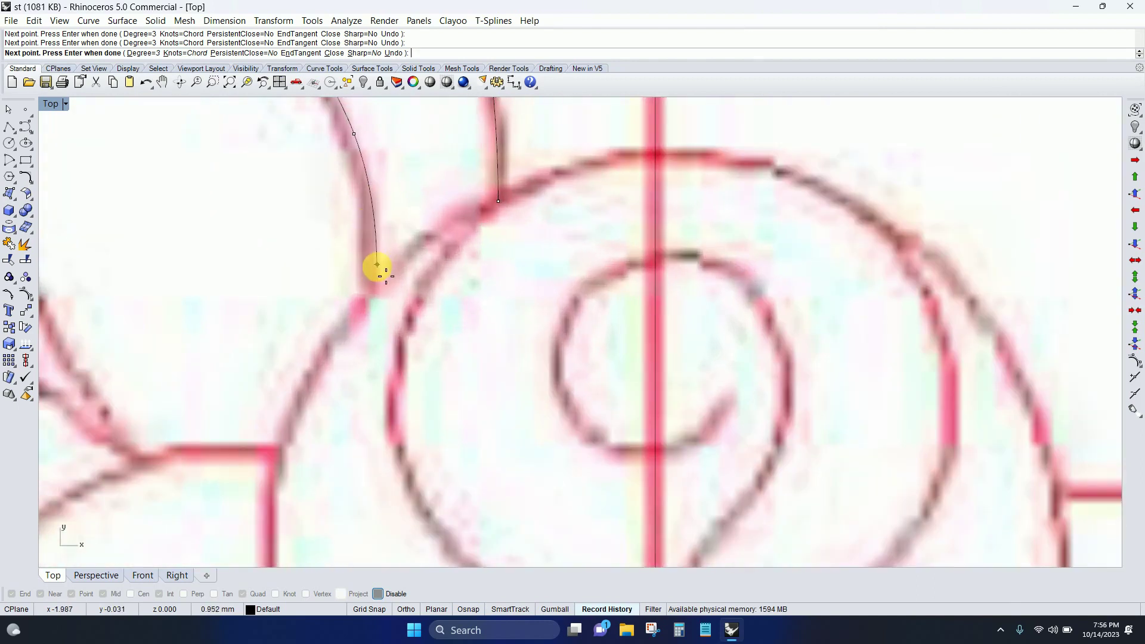
left_click(375, 292)
scroll(374, 293, "down", 3)
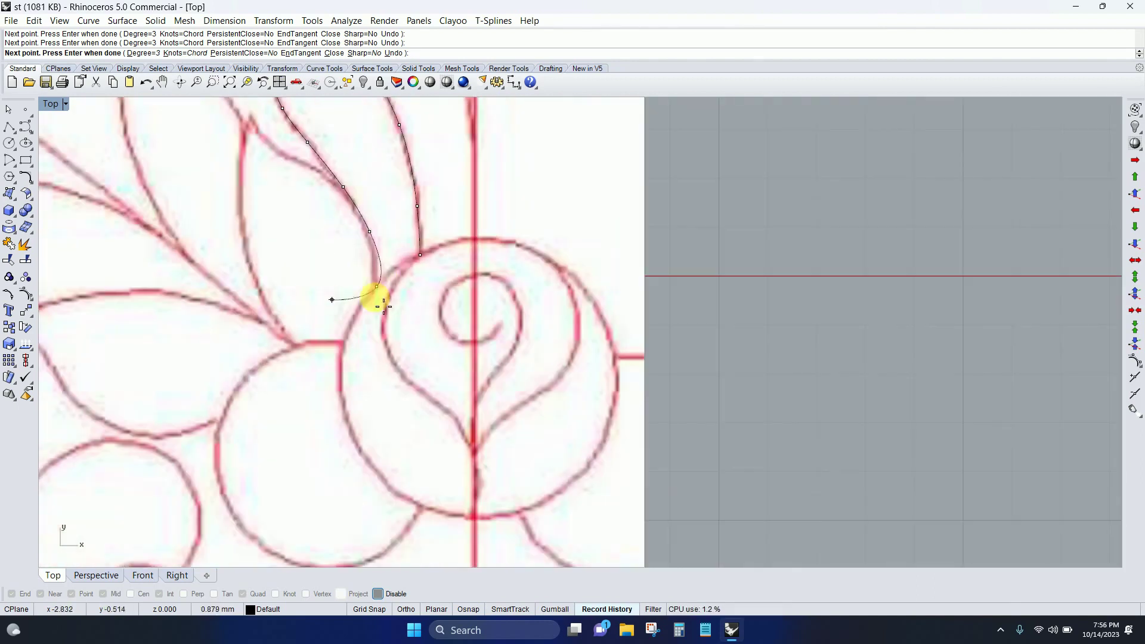
scroll(358, 312, "up", 2)
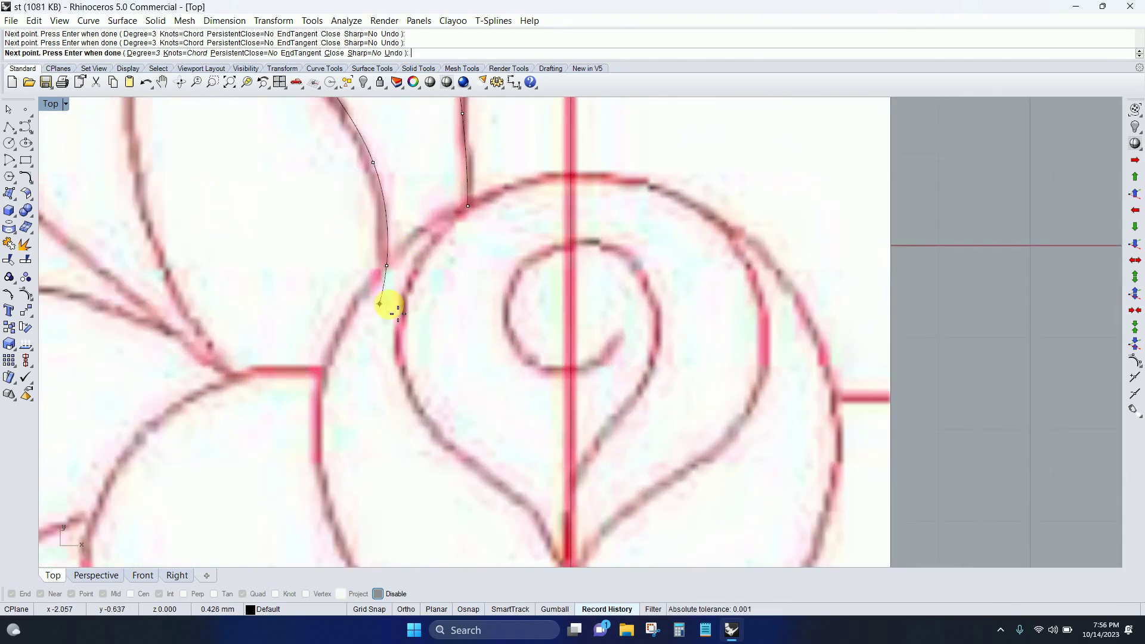
key("Return")
scroll(435, 280, "down", 3)
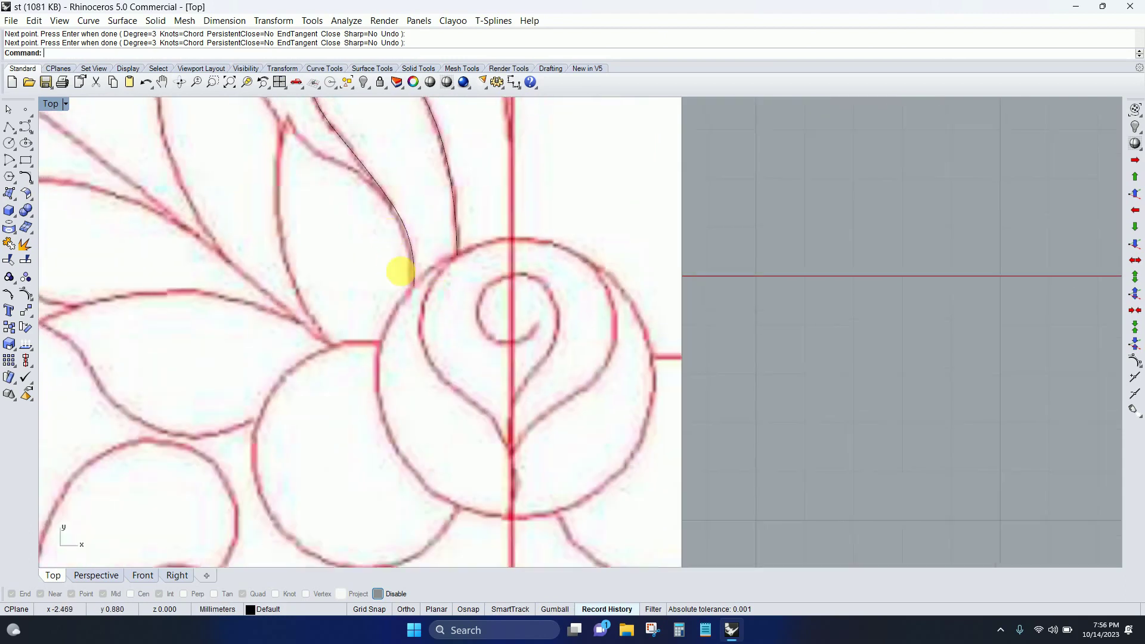
scroll(378, 238, "up", 2)
scroll(395, 195, "up", 2)
scroll(424, 200, "down", 1)
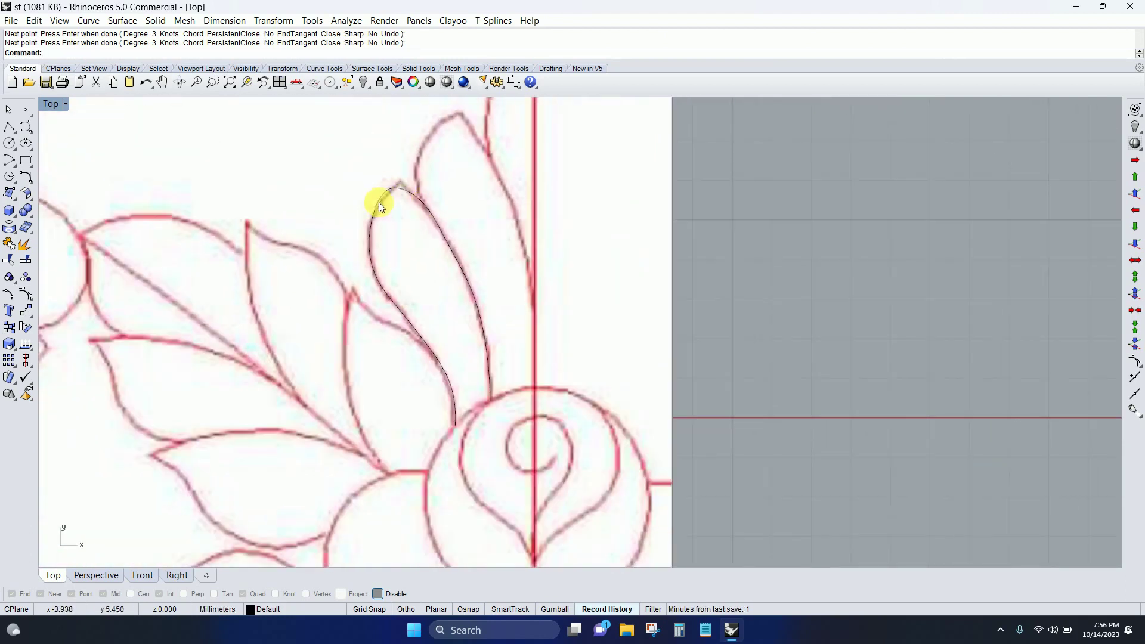
scroll(442, 239, "up", 1)
Step: Select the finished left petal curve to check it, then clear the selection
scroll(409, 205, "down", 2)
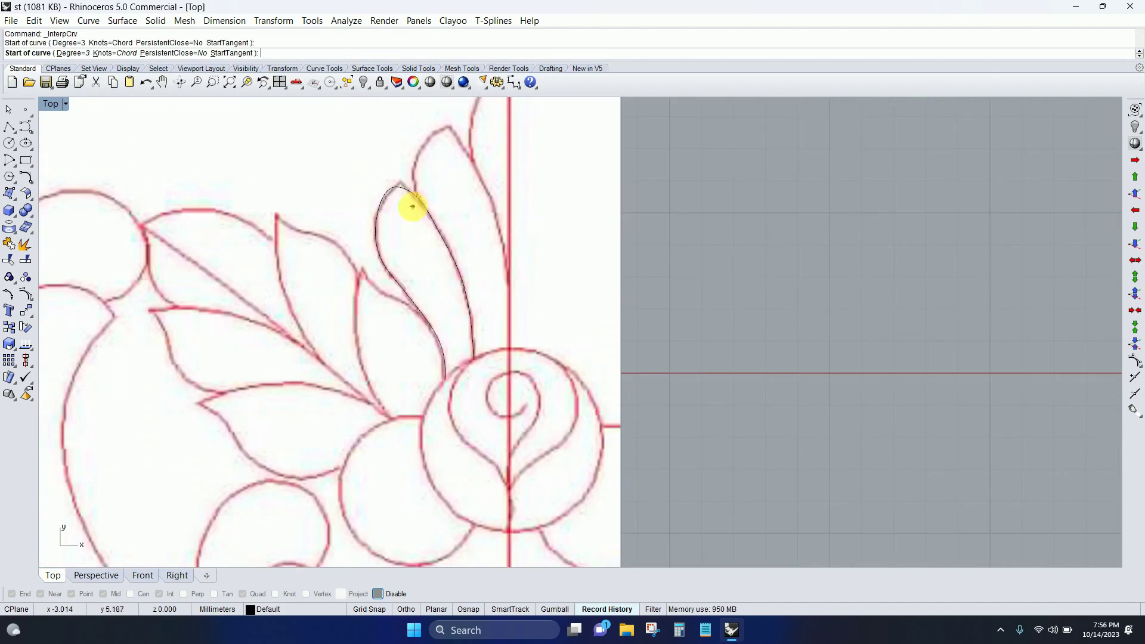
left_click(413, 201)
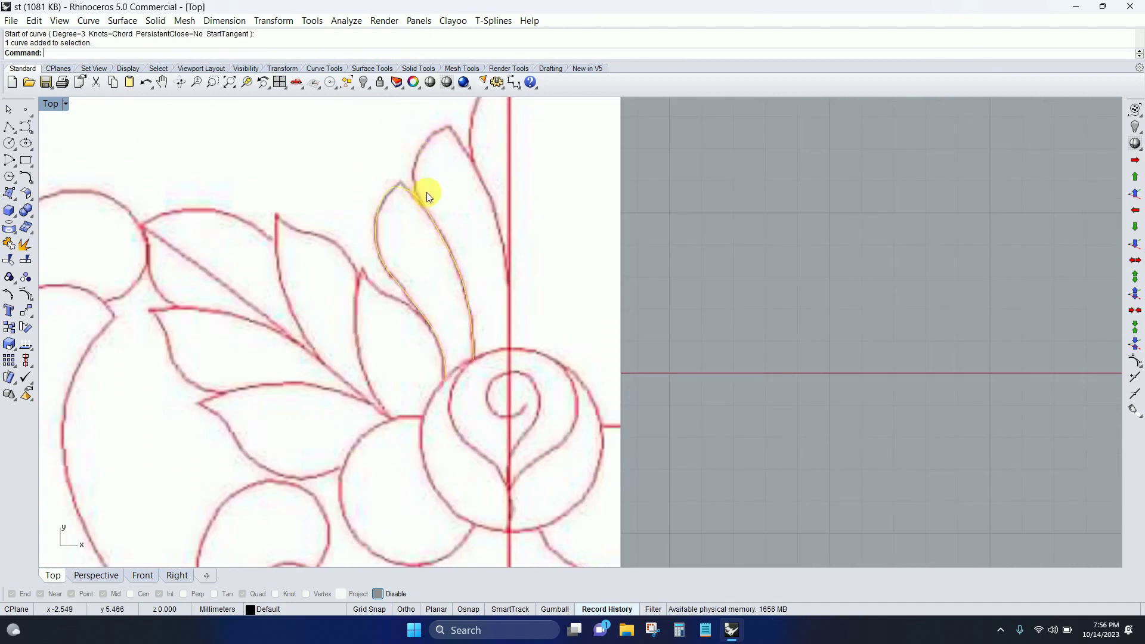
scroll(427, 192, "up", 1)
key("Escape")
scroll(420, 206, "up", 2)
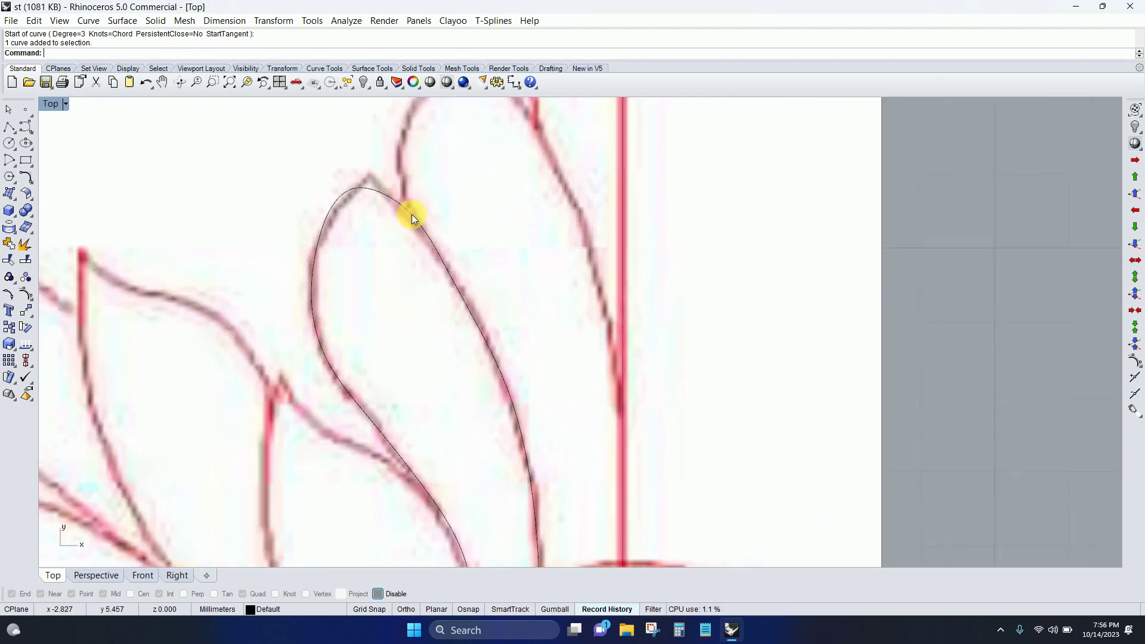
scroll(442, 253, "down", 2)
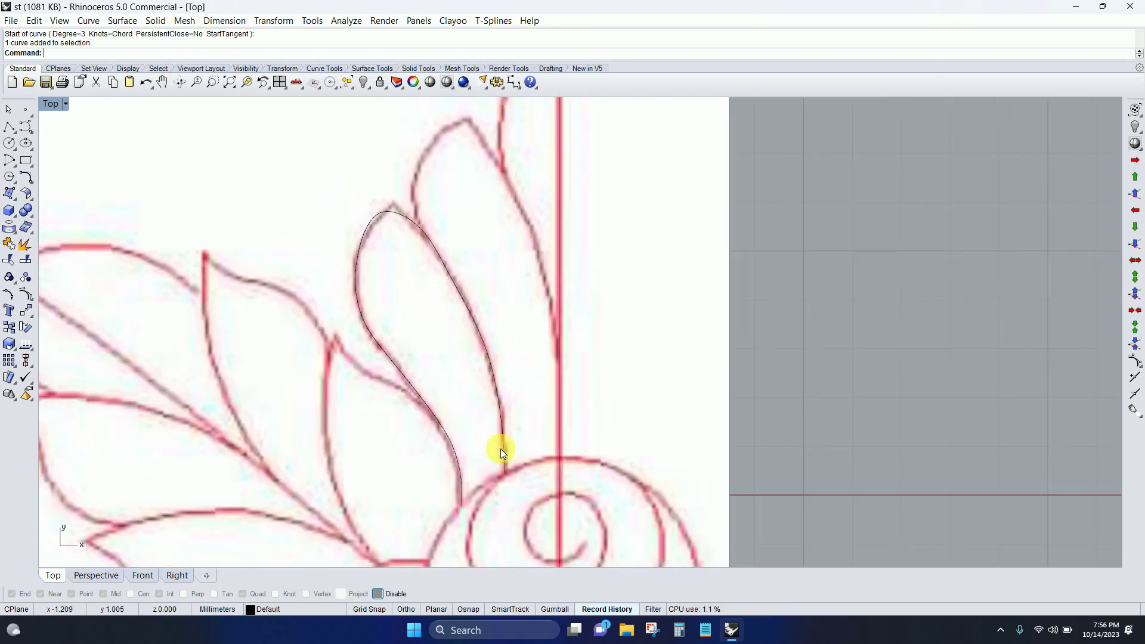
scroll(502, 466, "up", 2)
Step: Start a new interpolated curve at the rose and trace up the shared petal edge
right_click(500, 466)
scroll(498, 477, "up", 2)
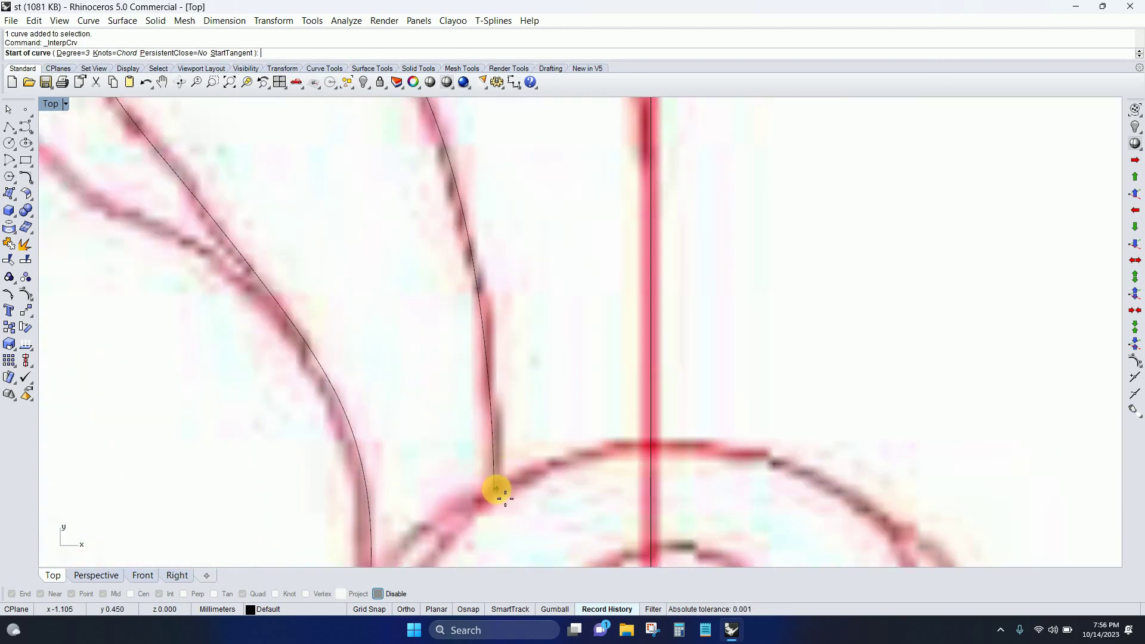
left_click(496, 490)
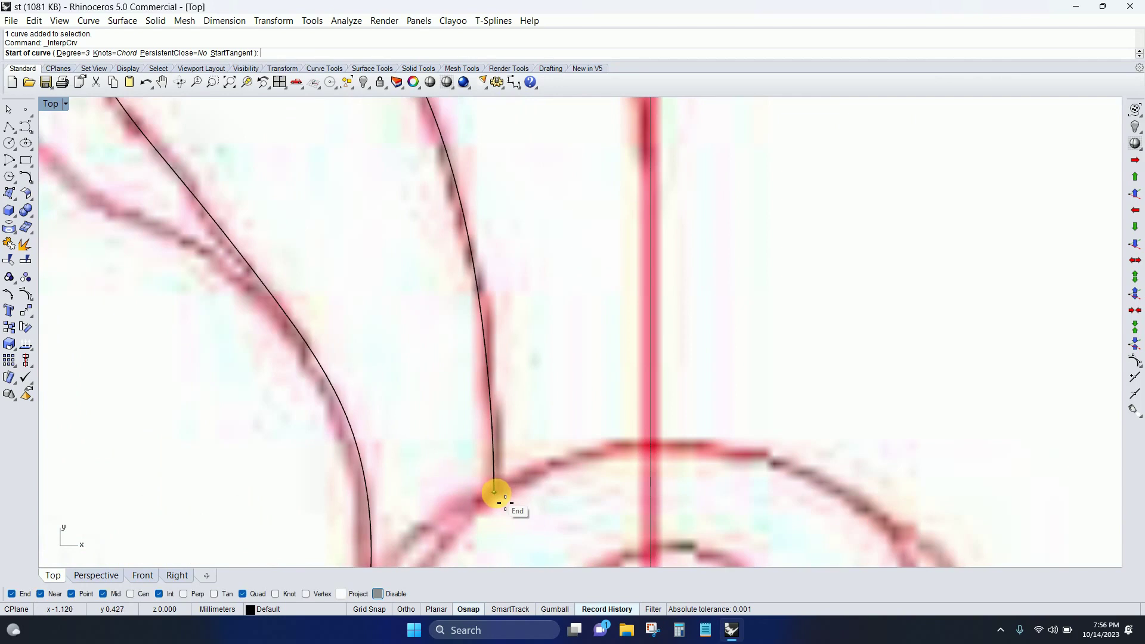
left_click(490, 399)
scroll(474, 268, "down", 2)
scroll(476, 340, "up", 2)
left_click(476, 334)
scroll(465, 334, "down", 1)
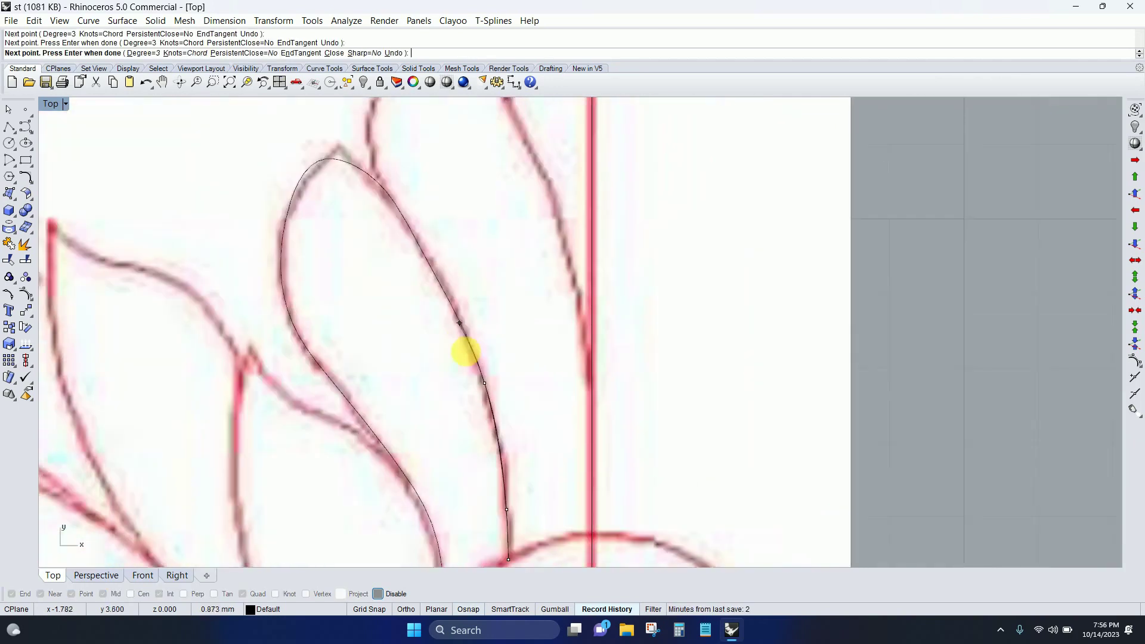
scroll(459, 323, "up", 1)
left_click(439, 299)
left_click(431, 294)
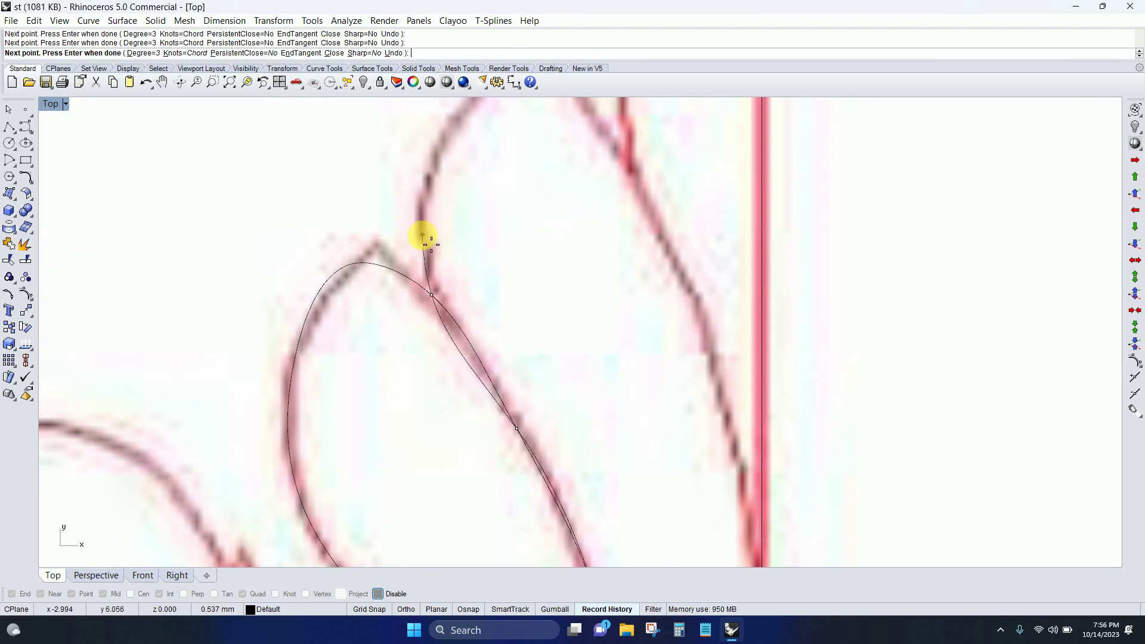
Step: Continue the curve up the taller petal's left edge, over its tip and down
right_click_drag(425, 239, 427, 315)
left_click(427, 314)
scroll(435, 299, "down", 1)
scroll(441, 316, "up", 1)
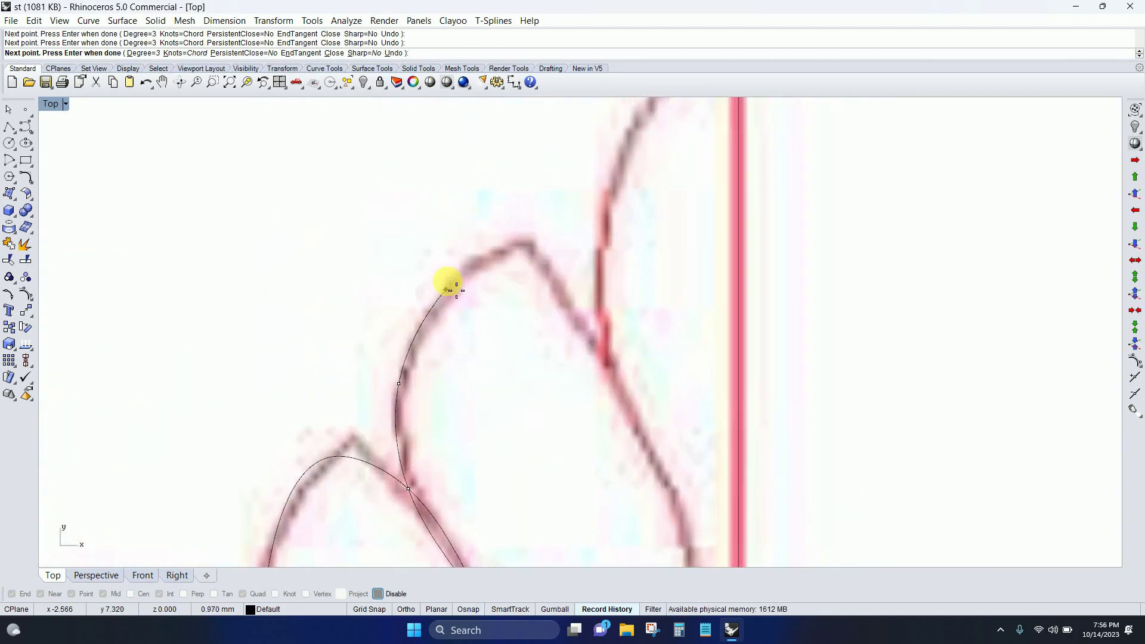
scroll(473, 263, "up", 1)
left_click(471, 265)
scroll(481, 263, "up", 2)
scroll(480, 263, "down", 3)
right_click_drag(480, 263, 442, 278)
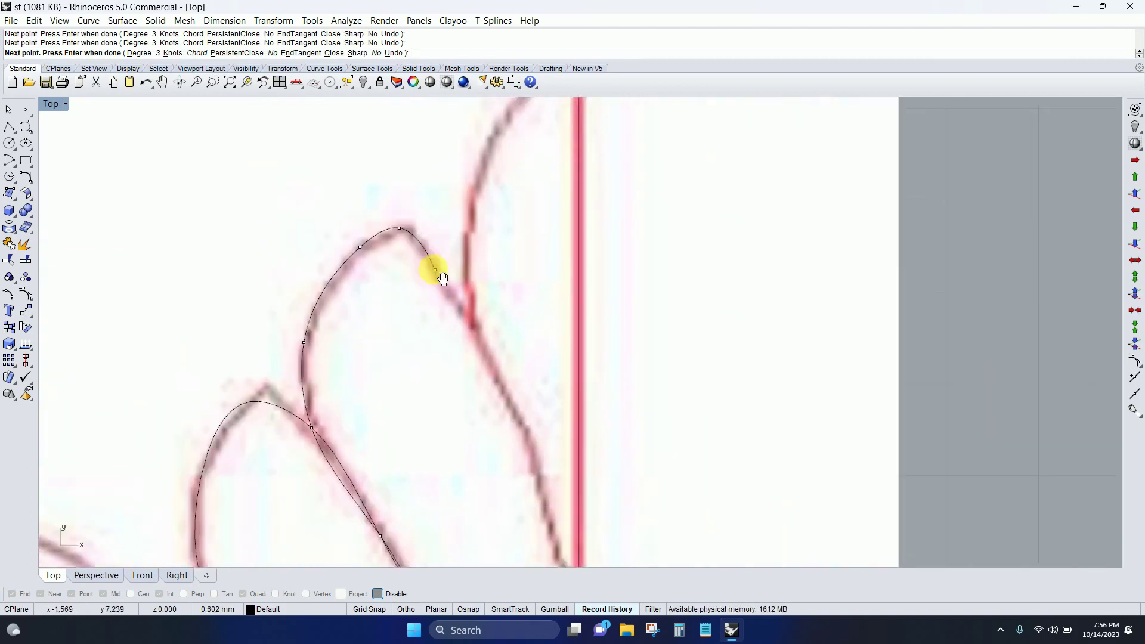
scroll(449, 286, "up", 2)
left_click(455, 294)
scroll(465, 307, "down", 2)
scroll(463, 301, "up", 1)
left_click(461, 296)
Step: Finish the taller petal curve and briefly select it to check the result
scroll(469, 356, "down", 2)
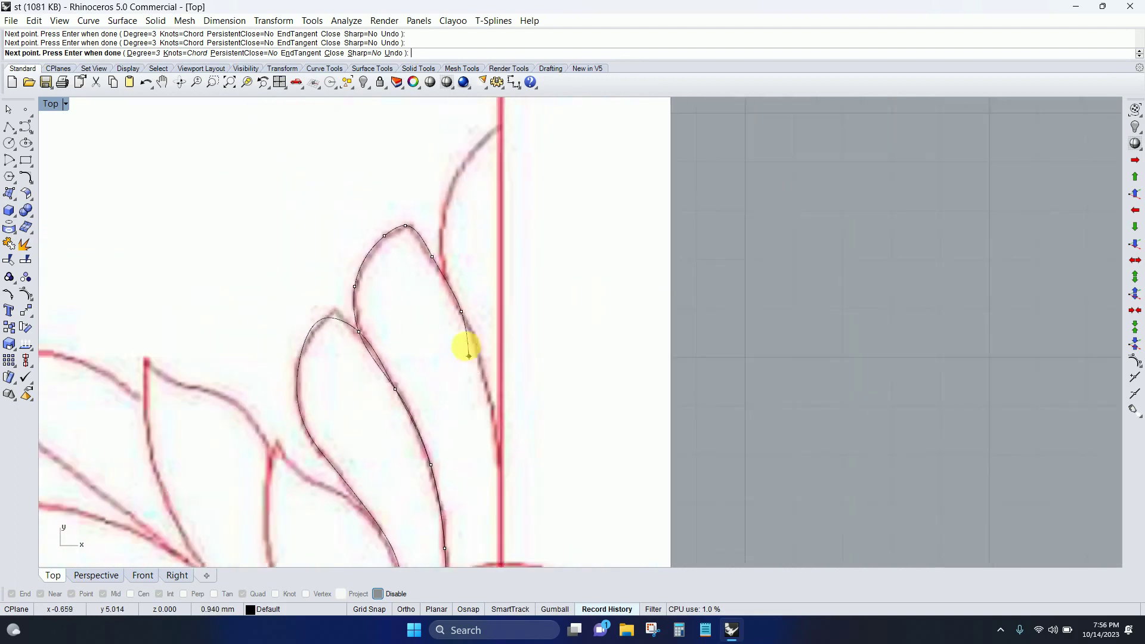
scroll(468, 322, "up", 2)
scroll(465, 298, "down", 2)
scroll(477, 322, "up", 3)
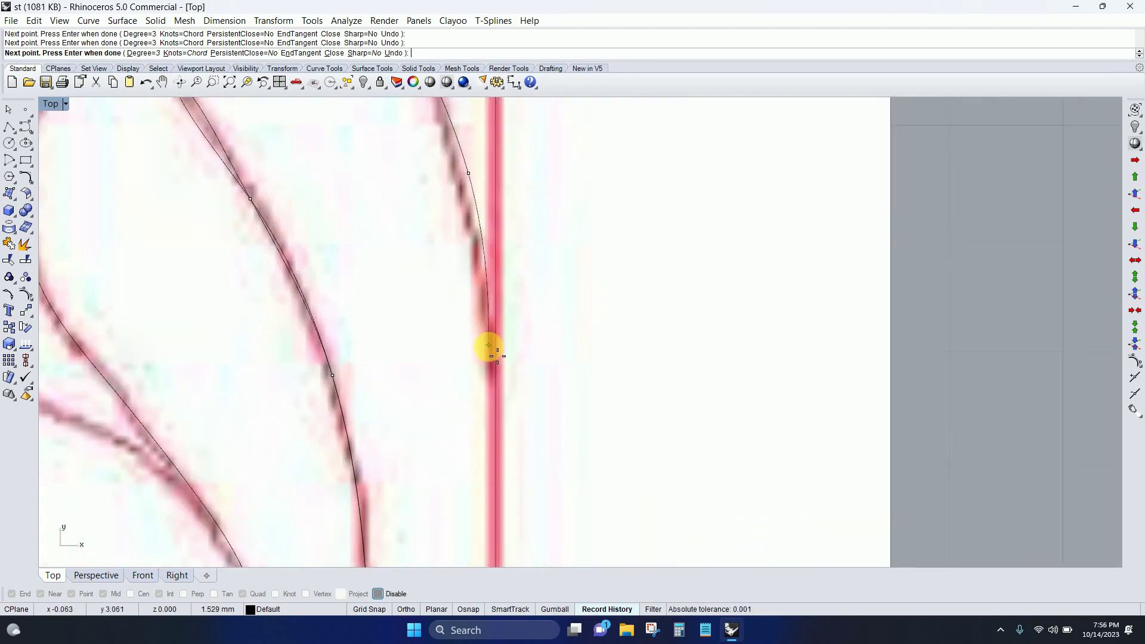
scroll(493, 352, "down", 3)
scroll(481, 343, "up", 2)
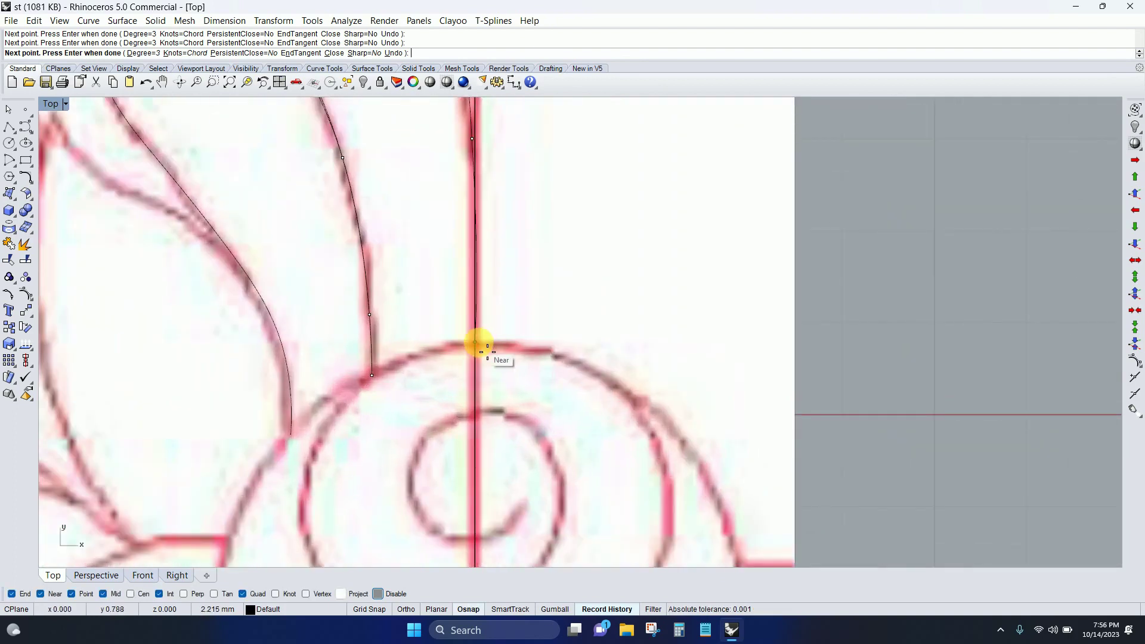
key("Return")
scroll(478, 323, "down", 3)
scroll(448, 212, "down", 2)
scroll(446, 206, "up", 2)
left_click(446, 206)
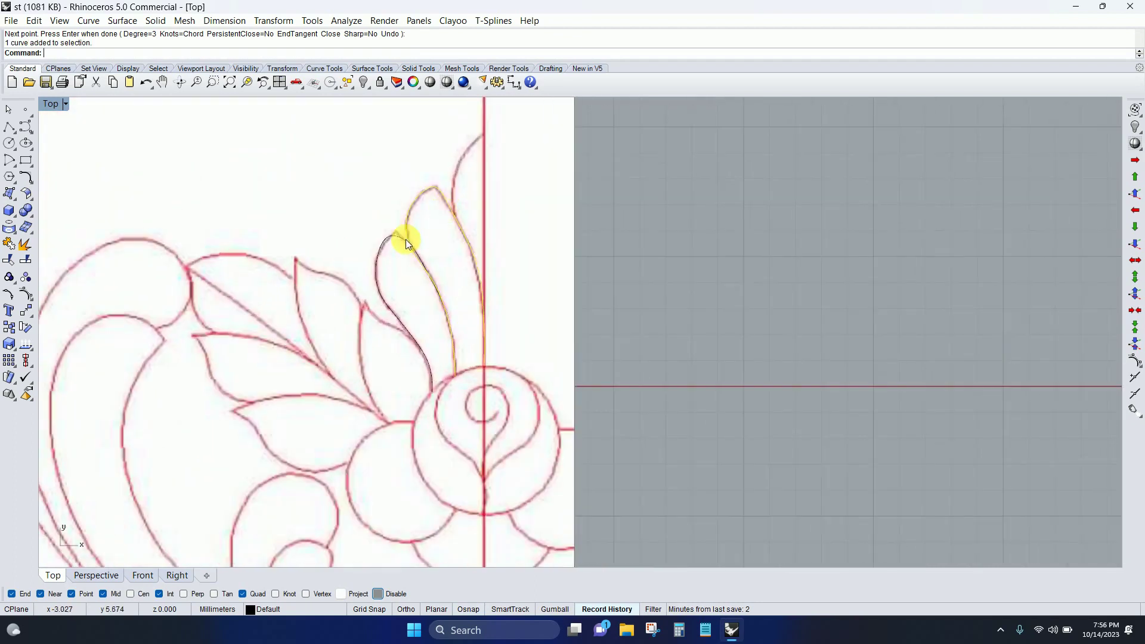
left_click(397, 241)
Step: Unlock and hide the floral reference picture with h, then select the left petal curve
key("Escape")
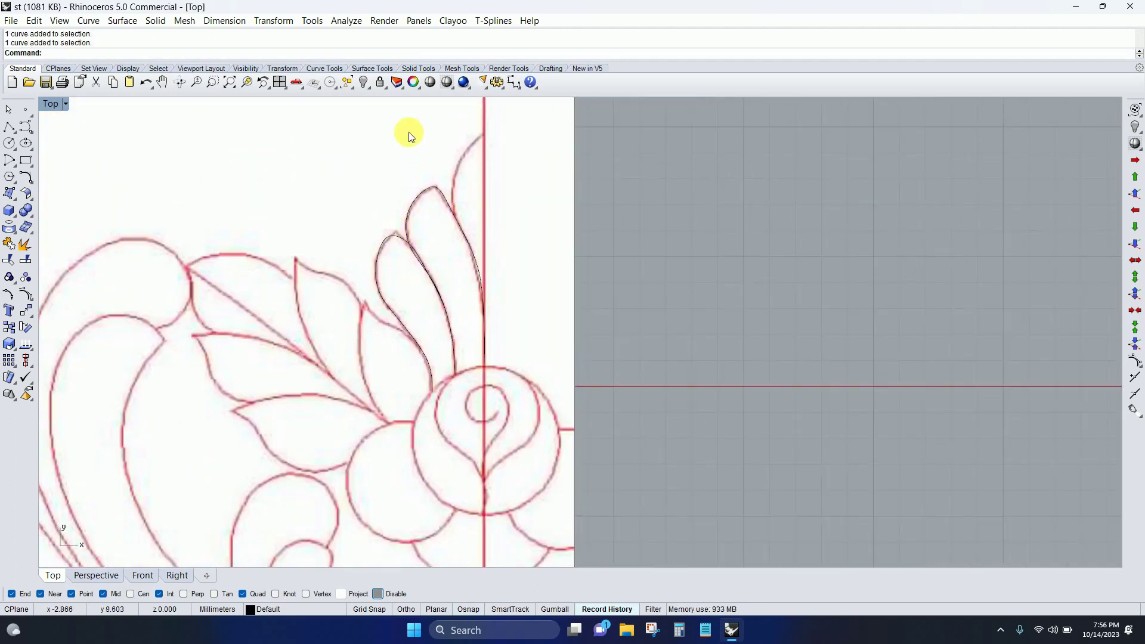
right_click(381, 81)
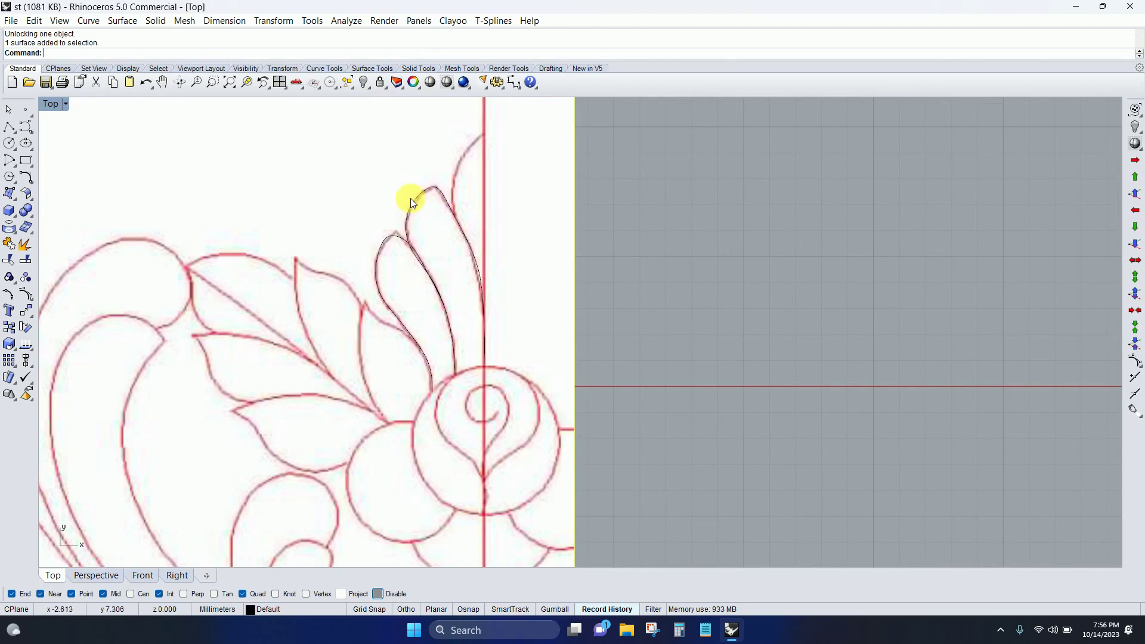
type("h")
key("Return")
scroll(413, 295, "up", 2)
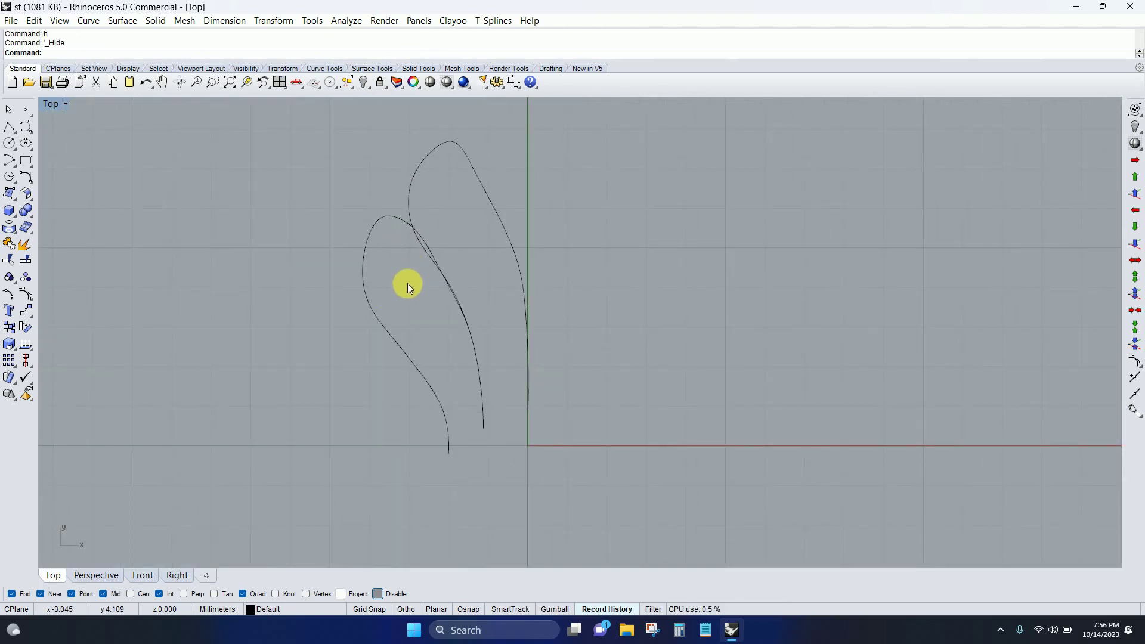
left_click(382, 322)
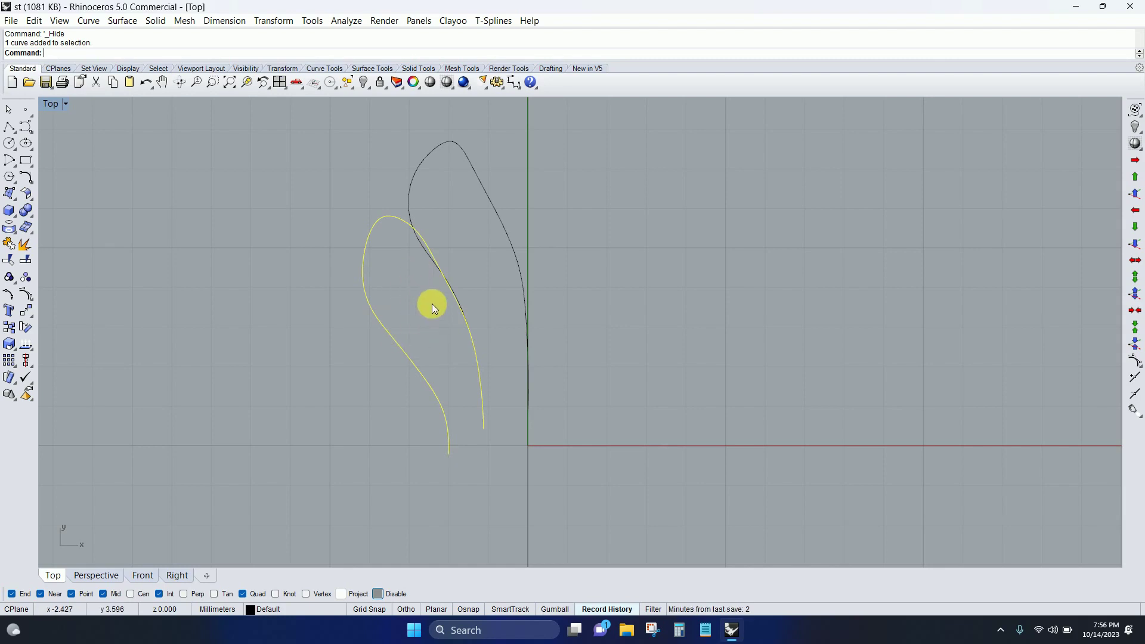
Step: Rebuild the left petal curve at degree 3, raising the point count to 40
type("build")
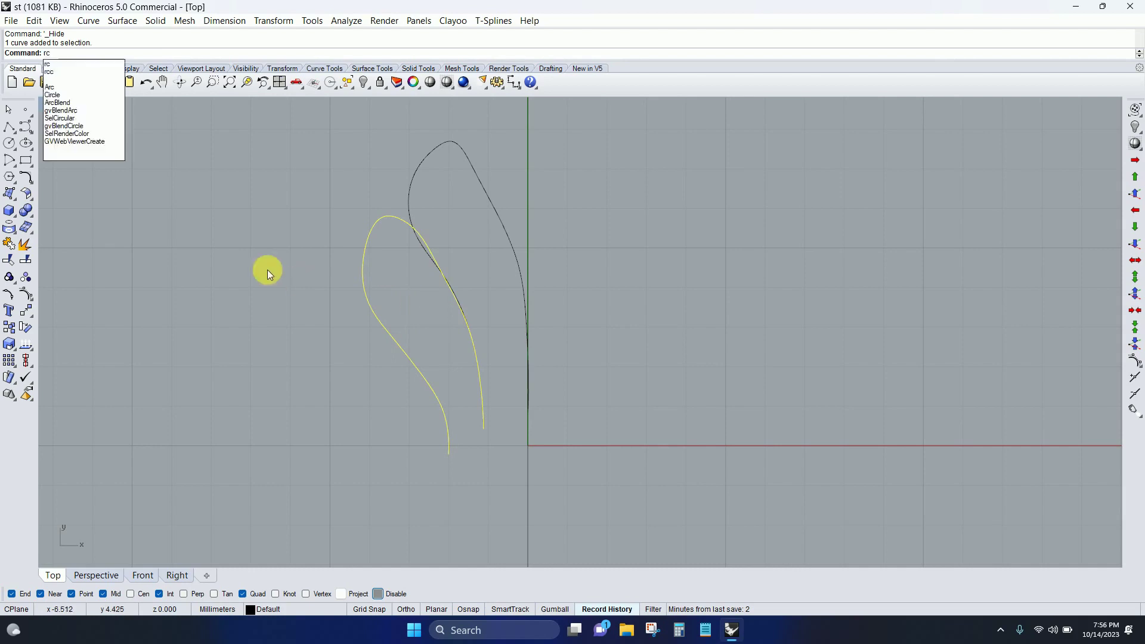
key("Return")
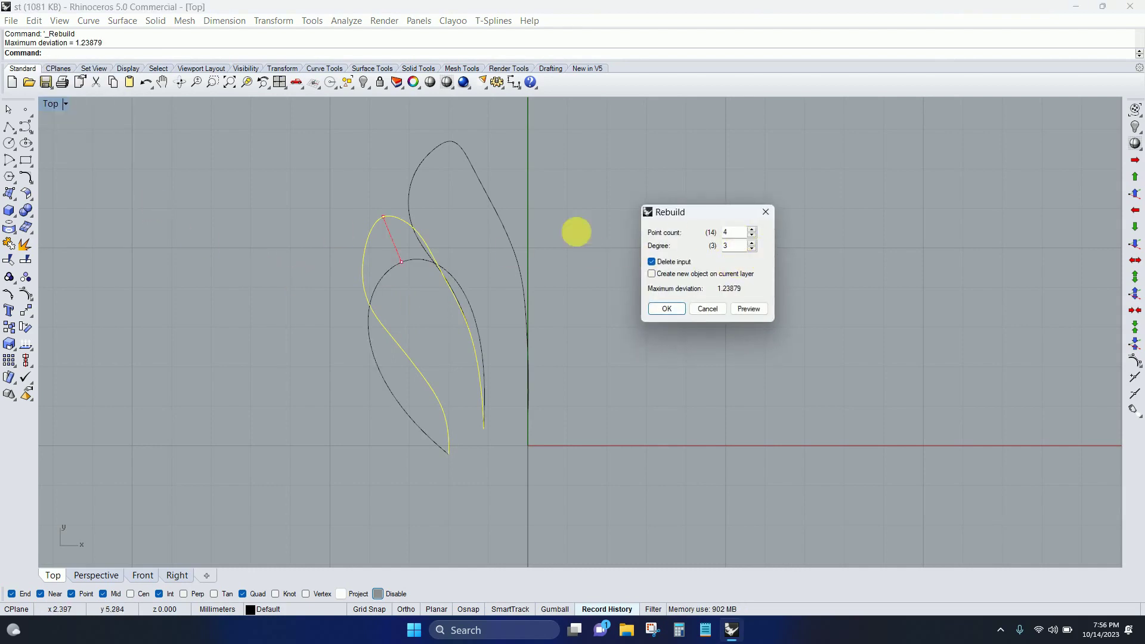
left_click(751, 230)
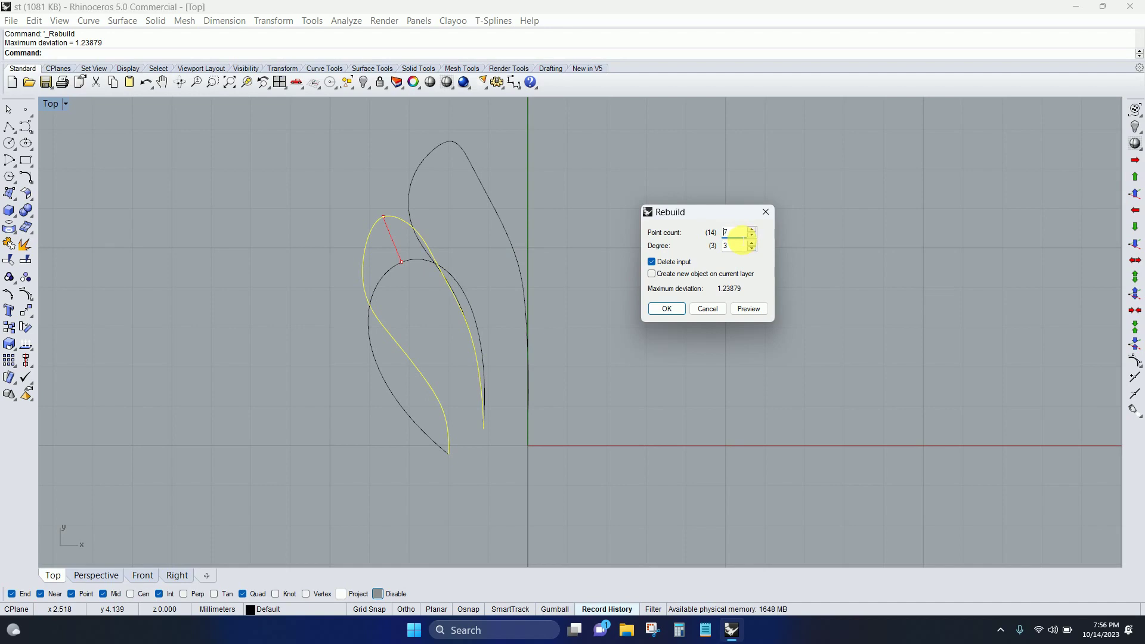
left_click(751, 230)
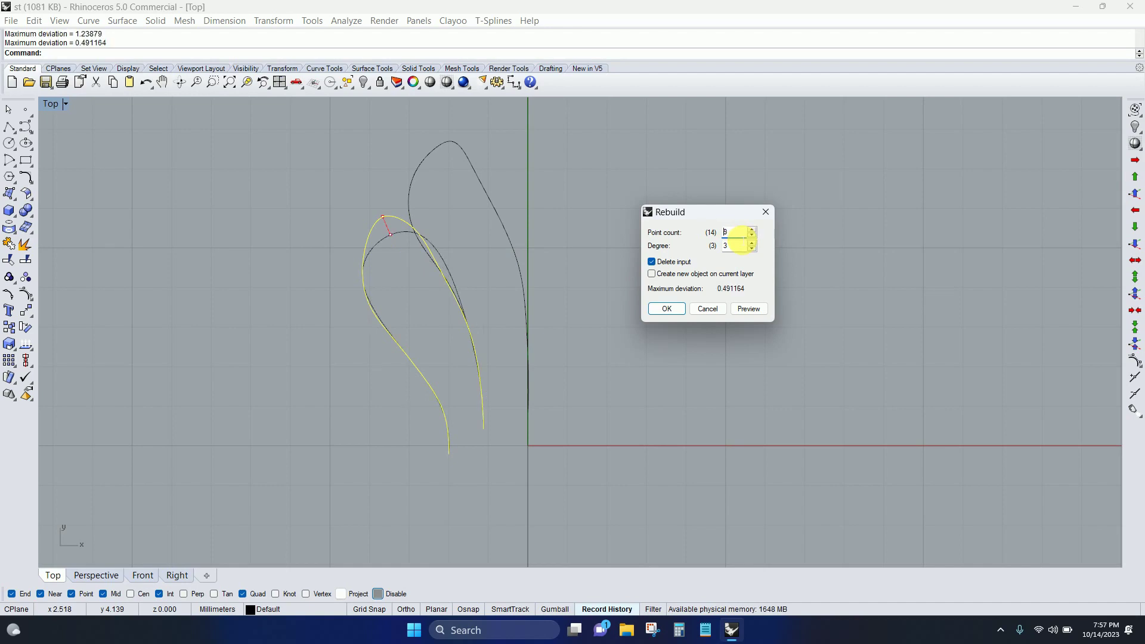
left_click(751, 231)
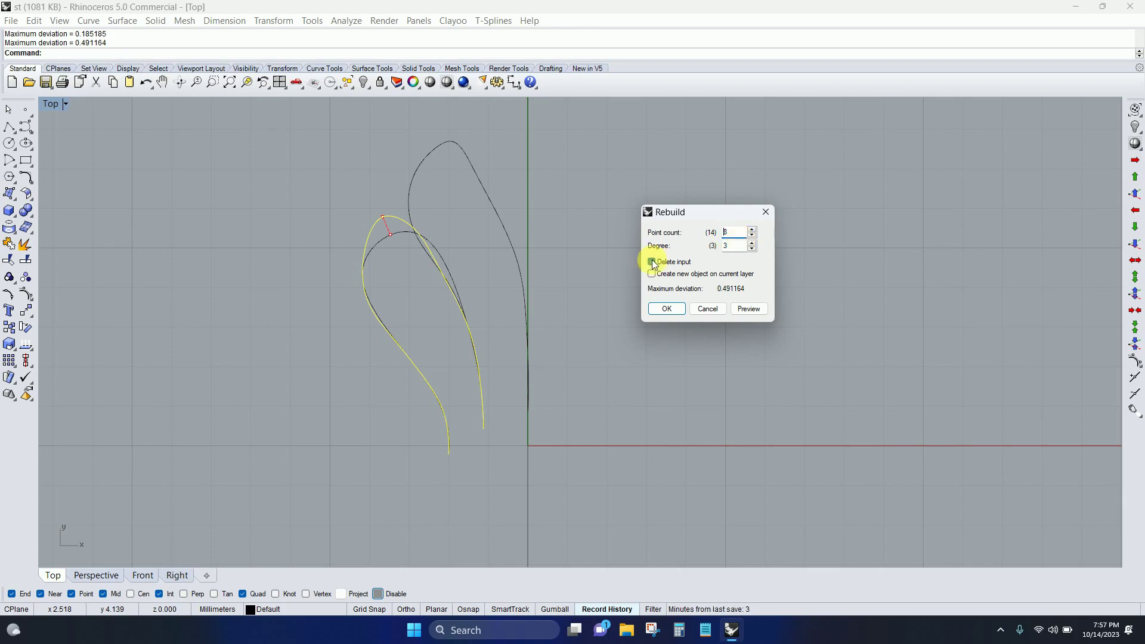
double_click(733, 232)
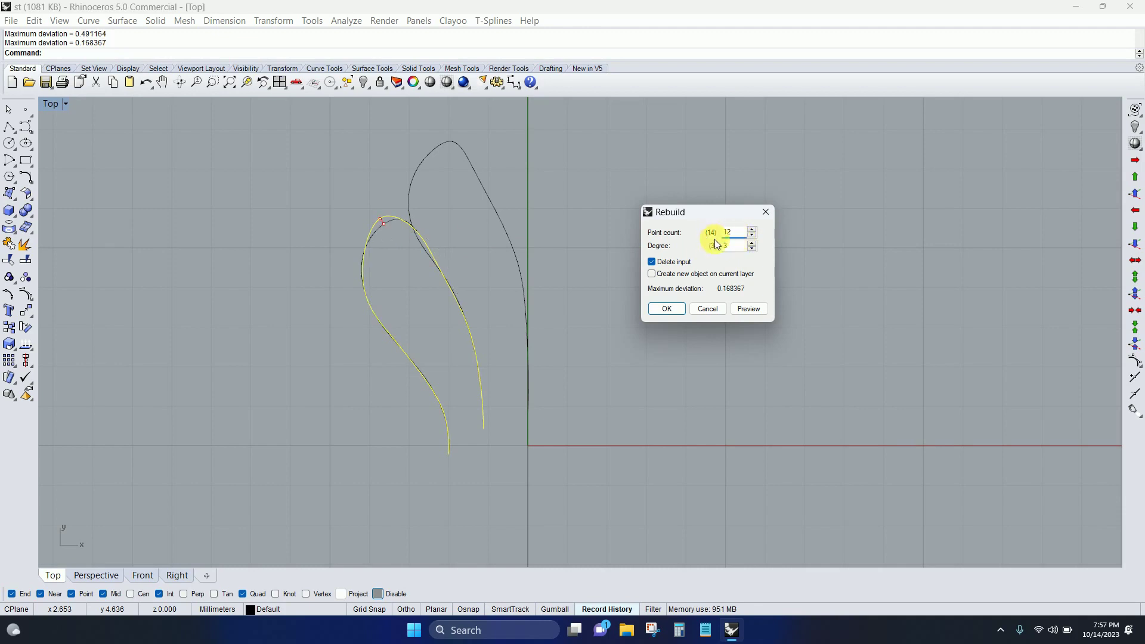
key("Up")
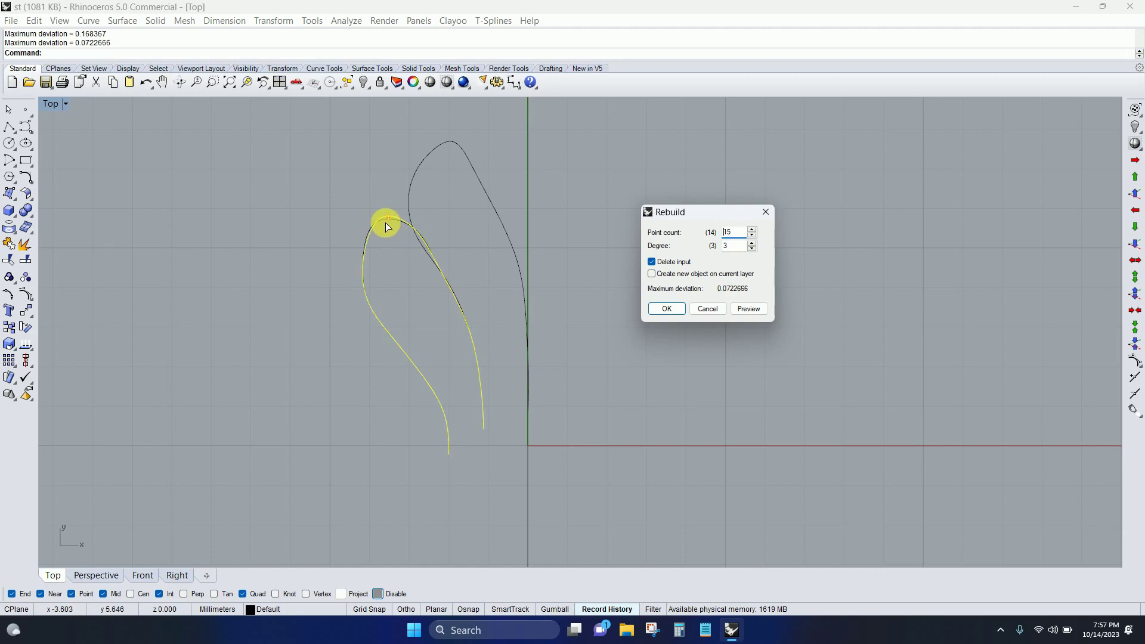
scroll(386, 227, "up", 3)
scroll(388, 222, "up", 2)
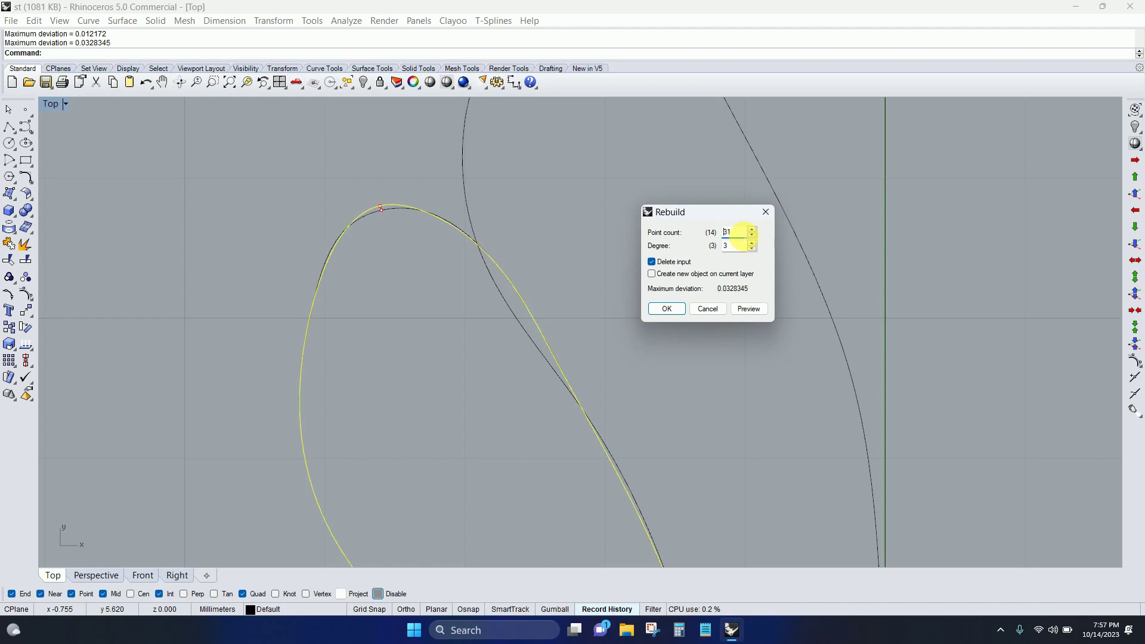
scroll(739, 235, "up", 2)
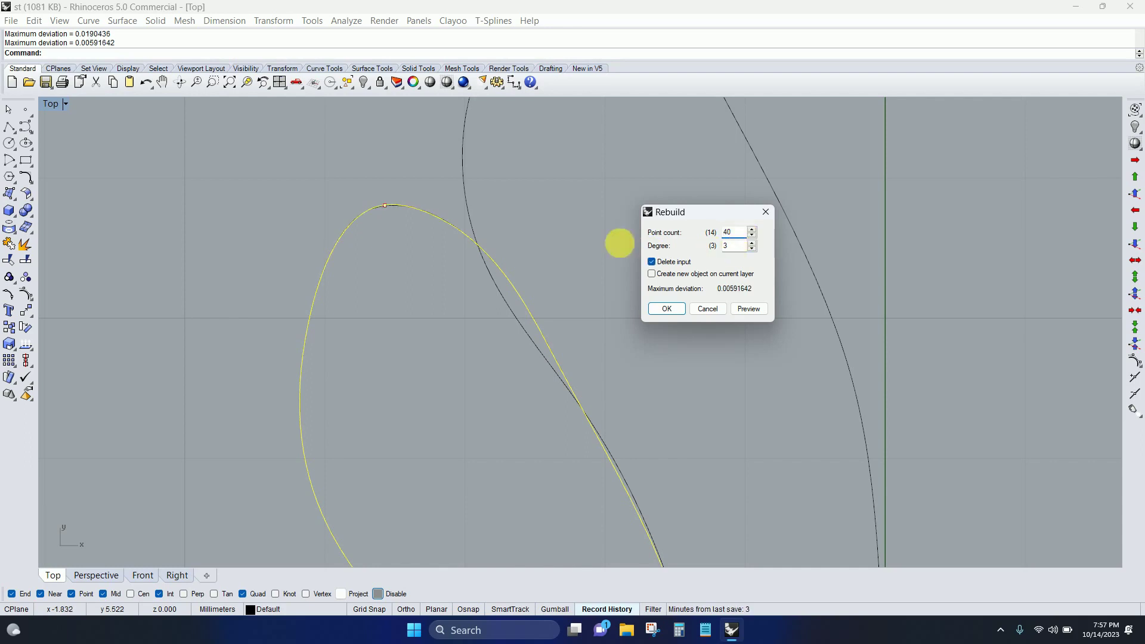
scroll(371, 209, "up", 3)
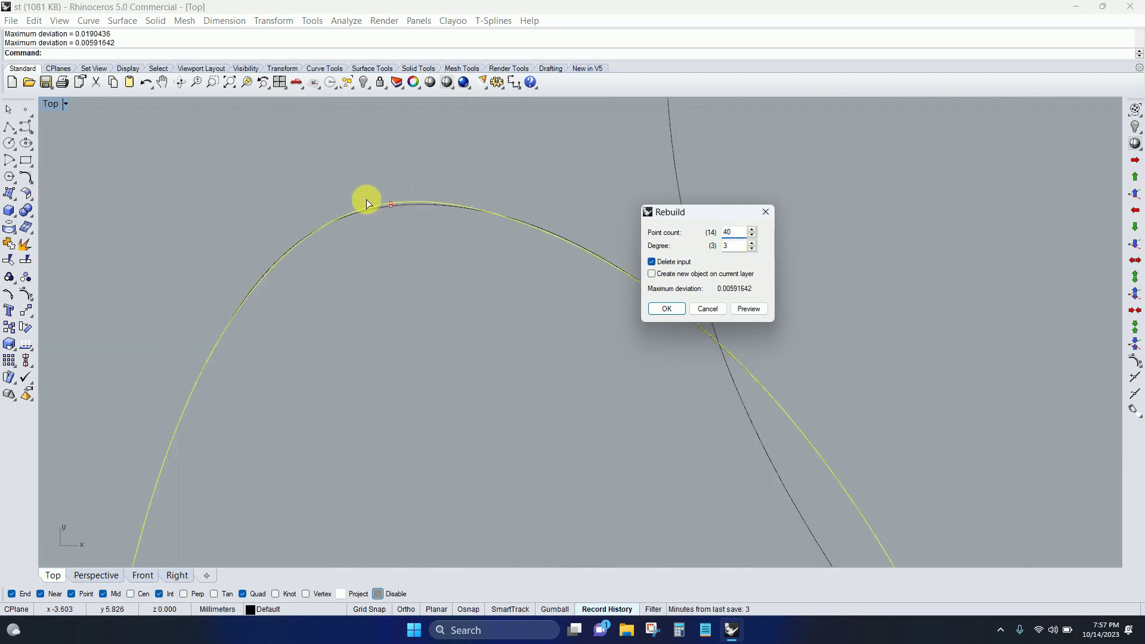
scroll(388, 200, "down", 2)
scroll(397, 202, "down", 2)
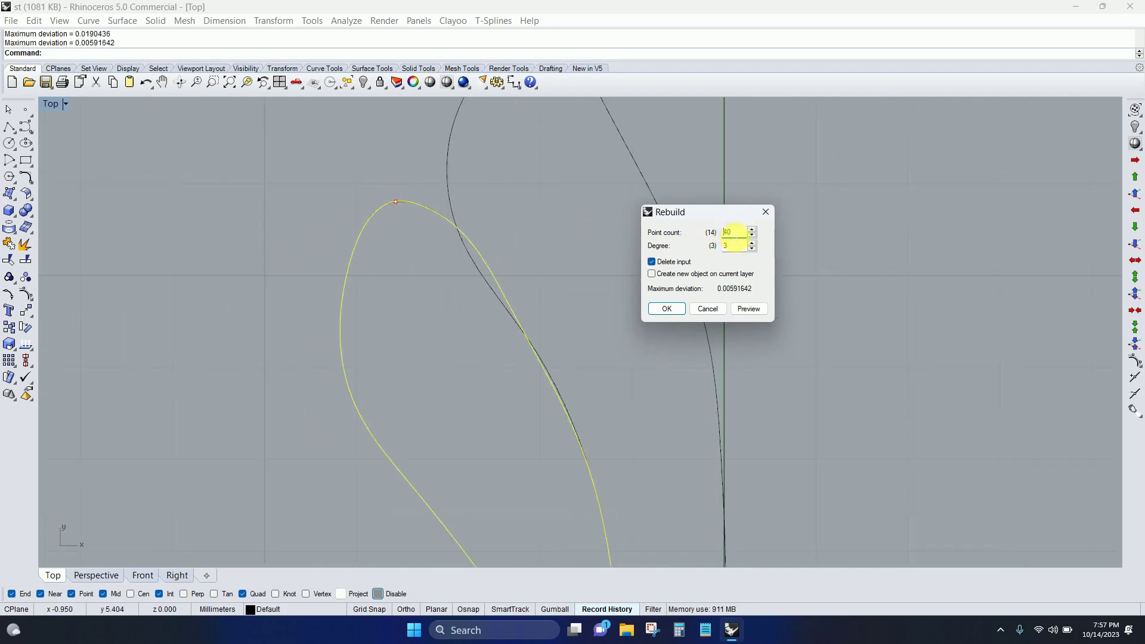
left_click(733, 232)
key("Return")
key("Return")
key("Return")
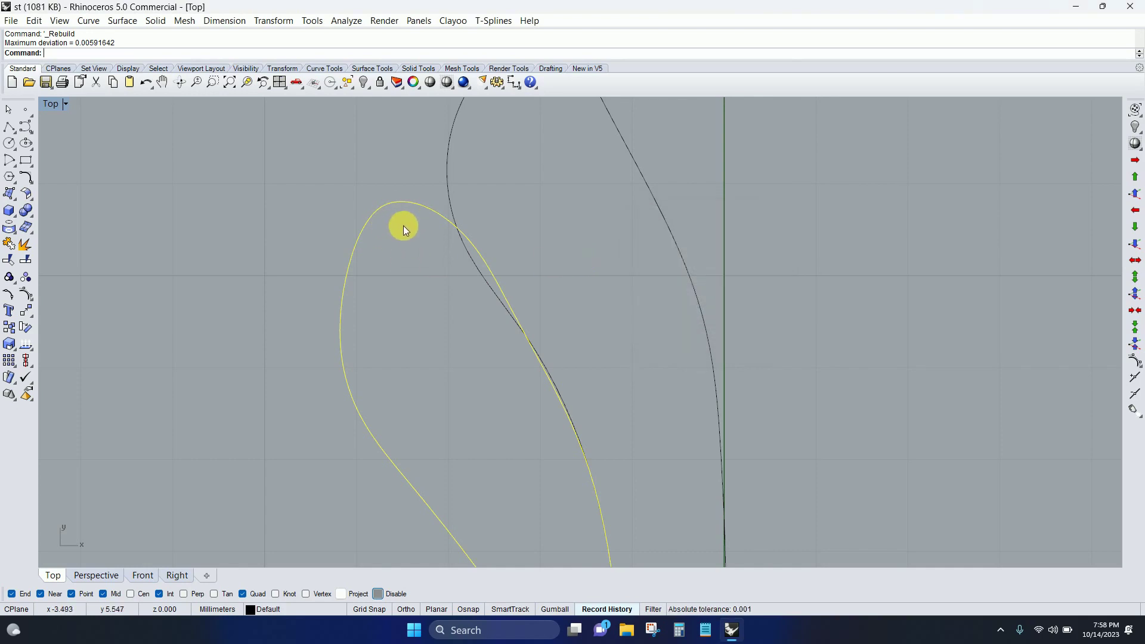
Step: Turn on the petal curve's control points and select one on its left side
left_click(29, 296)
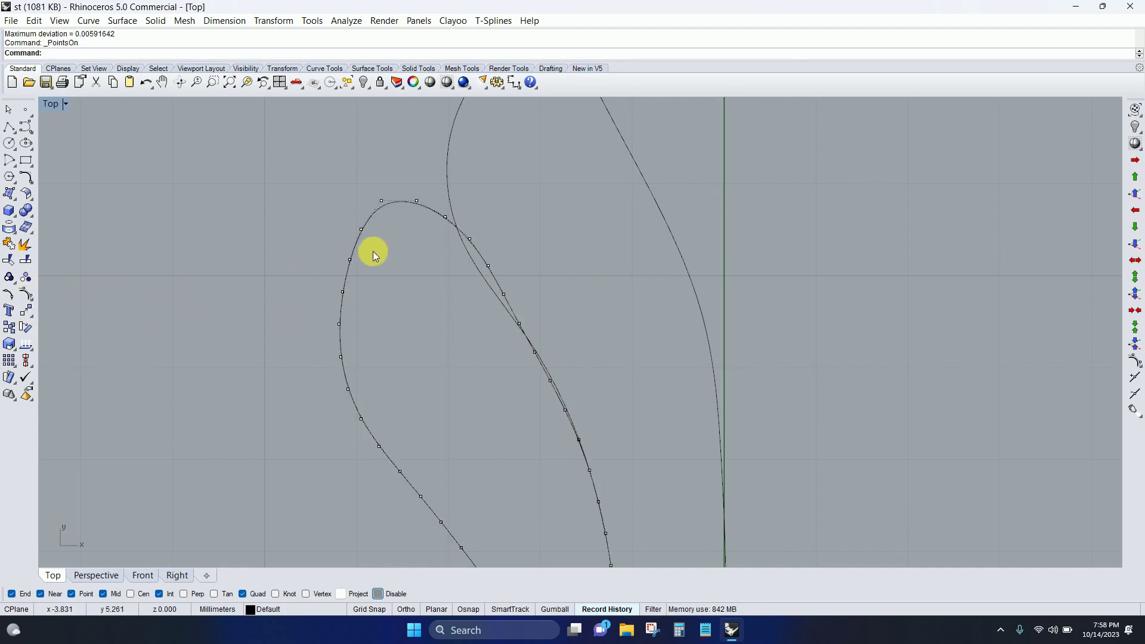
scroll(373, 252, "up", 4)
left_click(356, 226)
scroll(370, 248, "down", 3)
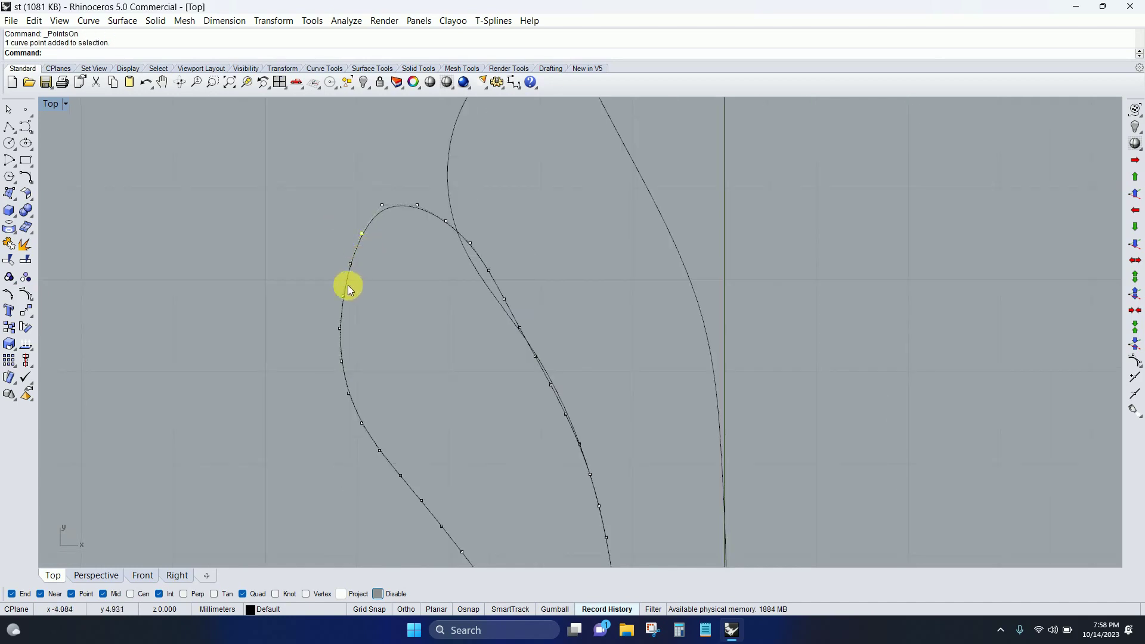
scroll(349, 285, "down", 4)
right_click_drag(407, 266, 370, 227)
scroll(370, 227, "up", 5)
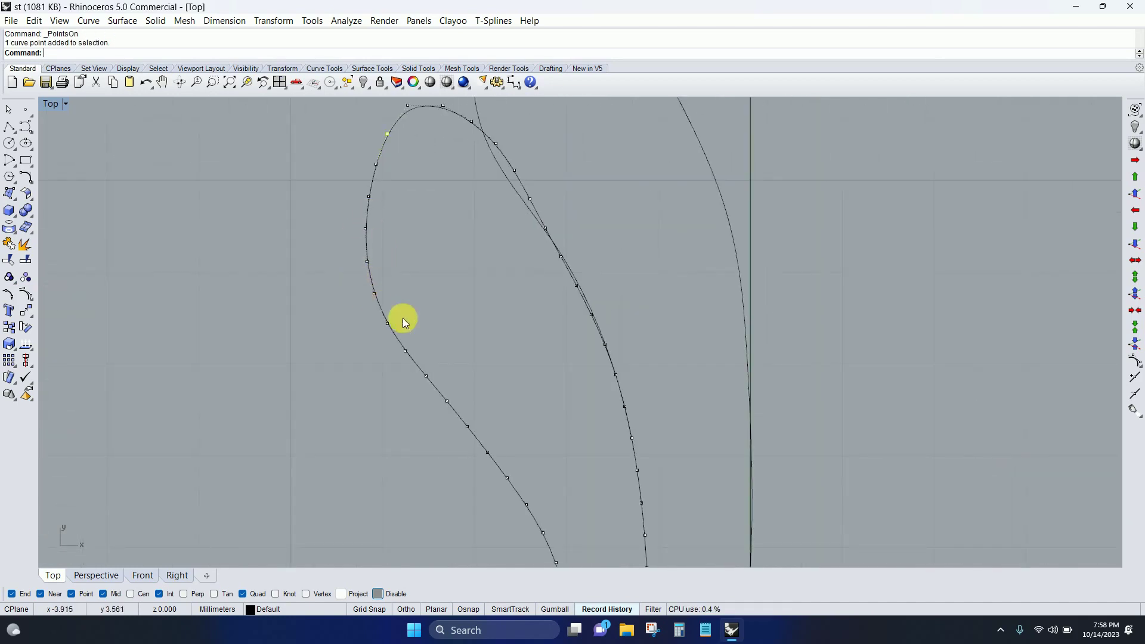
scroll(409, 248, "down", 3)
scroll(467, 352, "up", 4)
scroll(507, 277, "down", 2)
scroll(541, 383, "down", 3)
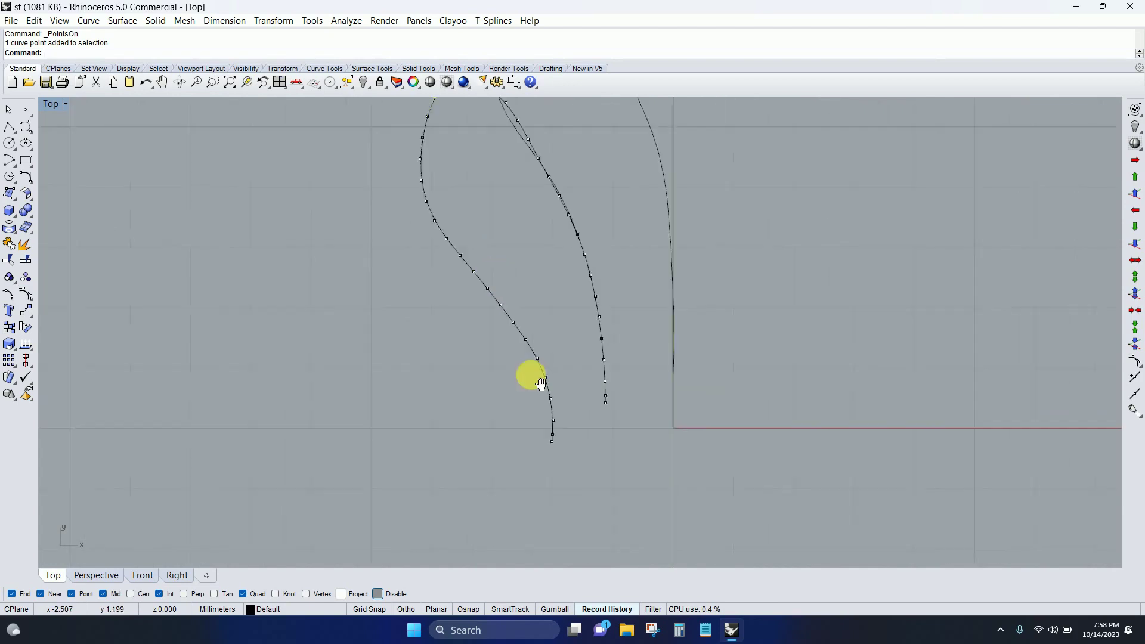
scroll(441, 224, "up", 3)
scroll(442, 220, "up", 2)
scroll(444, 226, "up", 2)
scroll(454, 316, "up", 2)
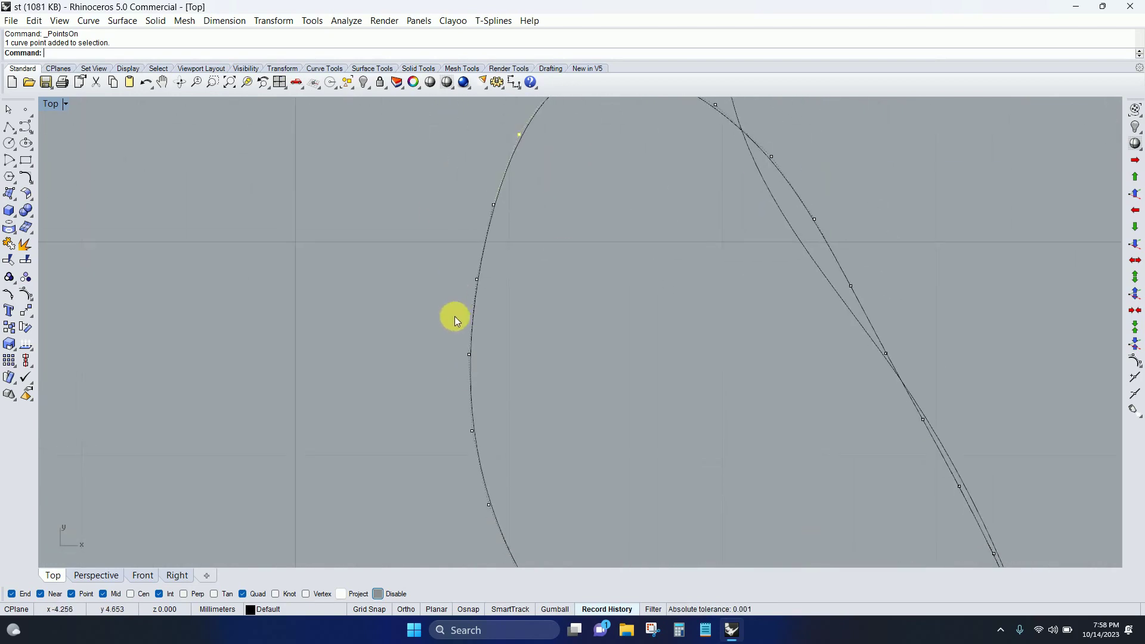
Step: Move the selected control point slightly left, then reposition it once more
type("m")
key("Return")
scroll(577, 272, "up", 1)
left_click(578, 272)
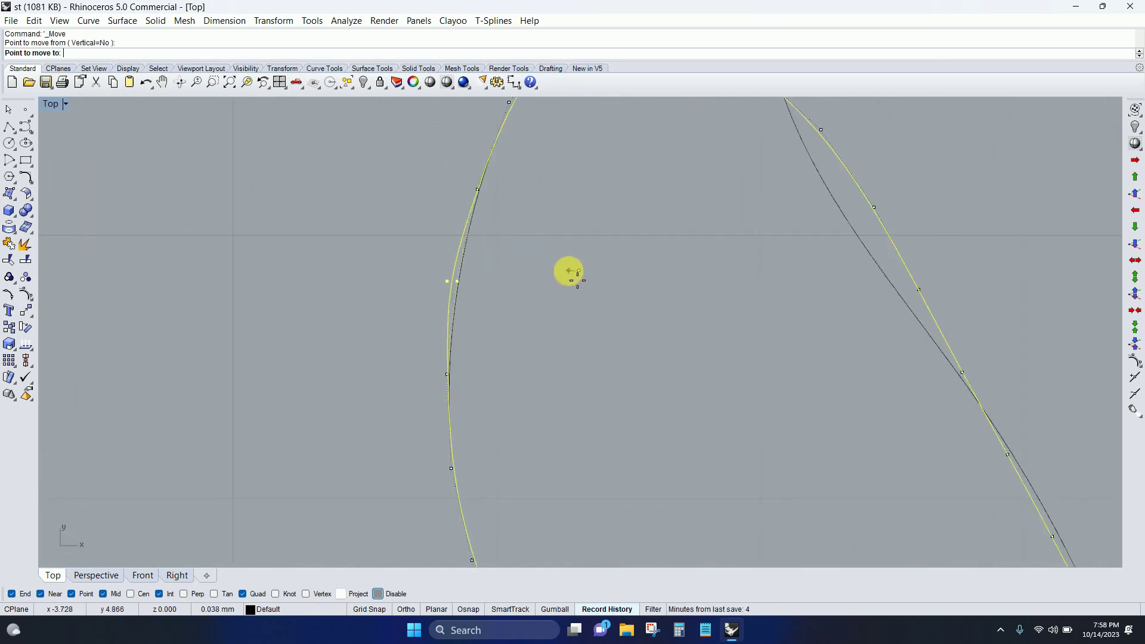
left_click(476, 189)
key("Return")
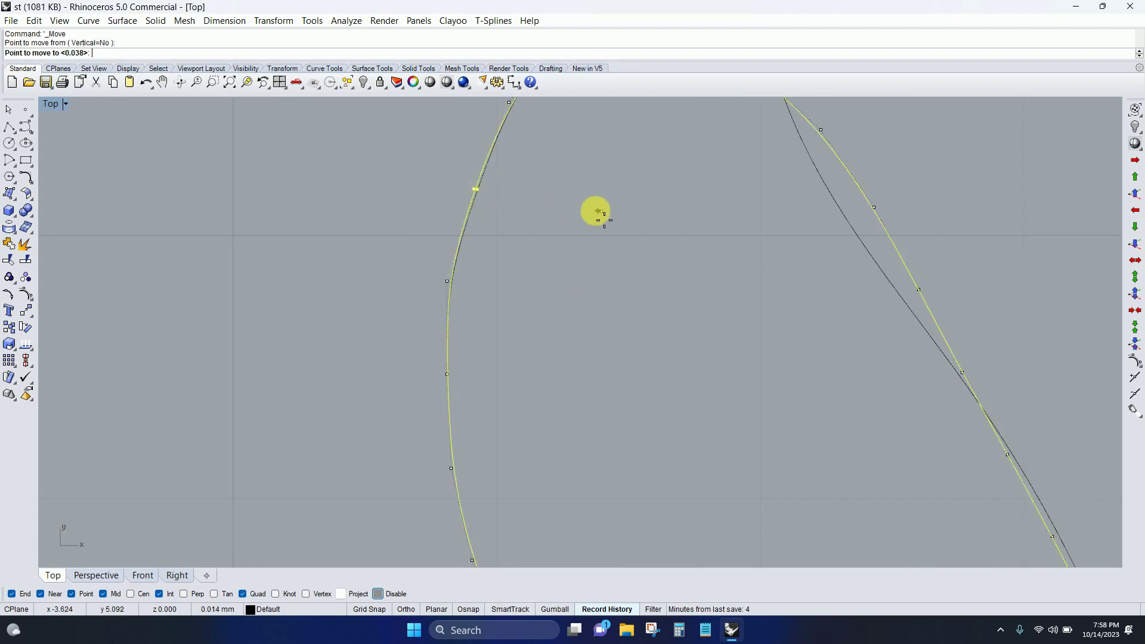
left_click(598, 212)
scroll(572, 203, "down", 3)
scroll(532, 203, "up", 1)
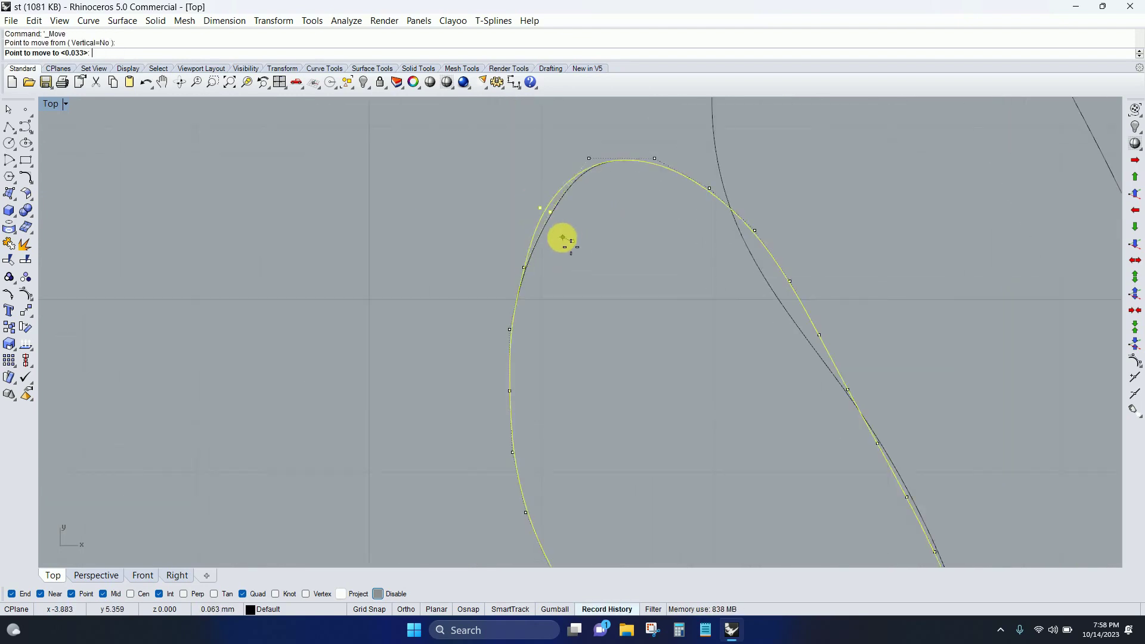
Step: Move another control point down and right to reshape the curve
type("M")
key("Return")
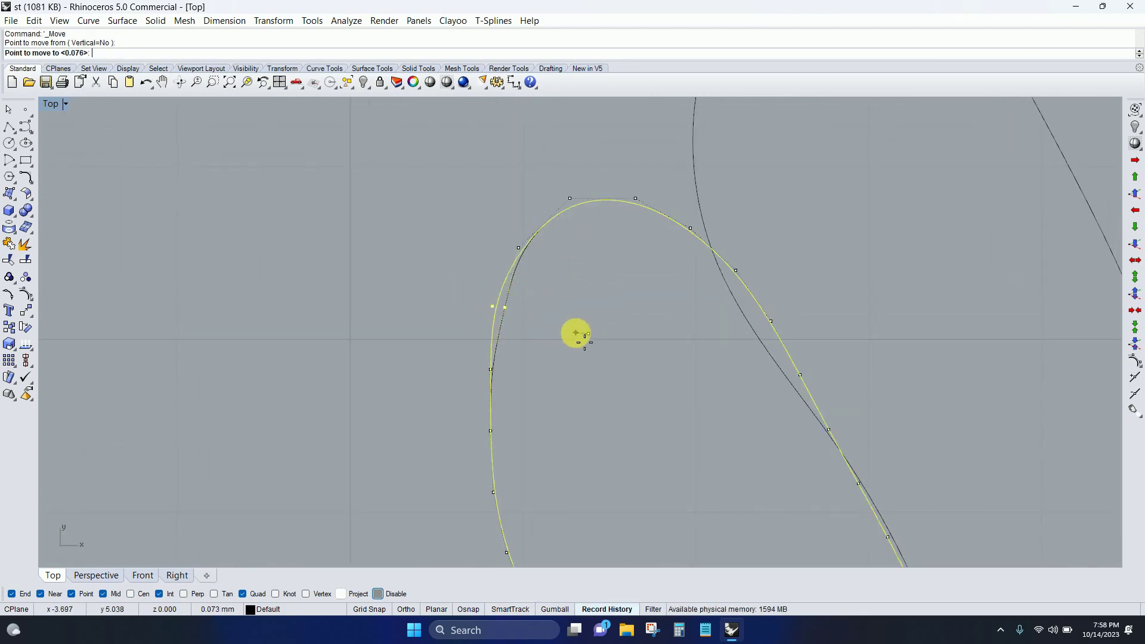
left_click(492, 368)
scroll(492, 369, "up", 2)
left_click(525, 394)
scroll(567, 318, "down", 1)
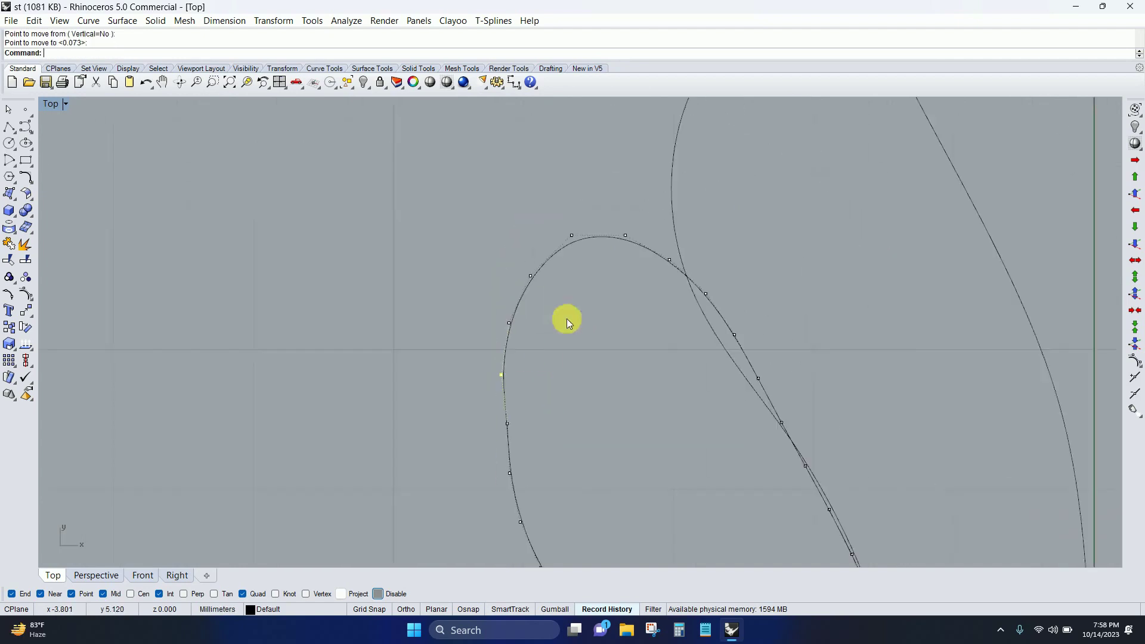
scroll(598, 292, "down", 1)
Step: Select and move two more control points along the petal's left side
left_click(663, 314)
key("Return")
left_click(736, 285)
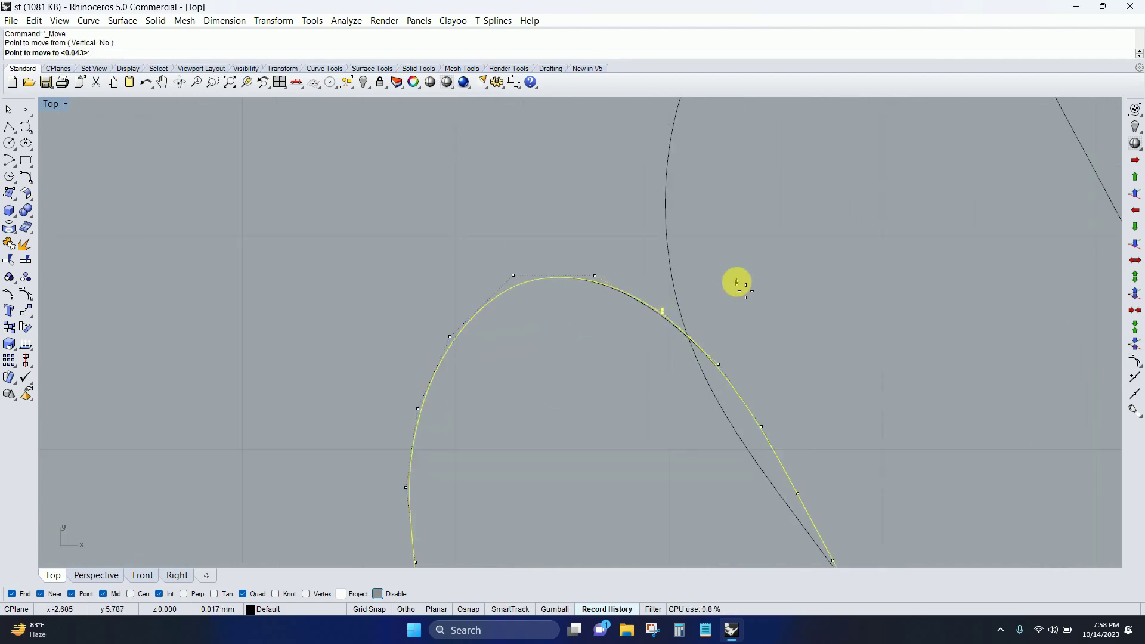
scroll(725, 334, "down", 1)
scroll(660, 309, "down", 1)
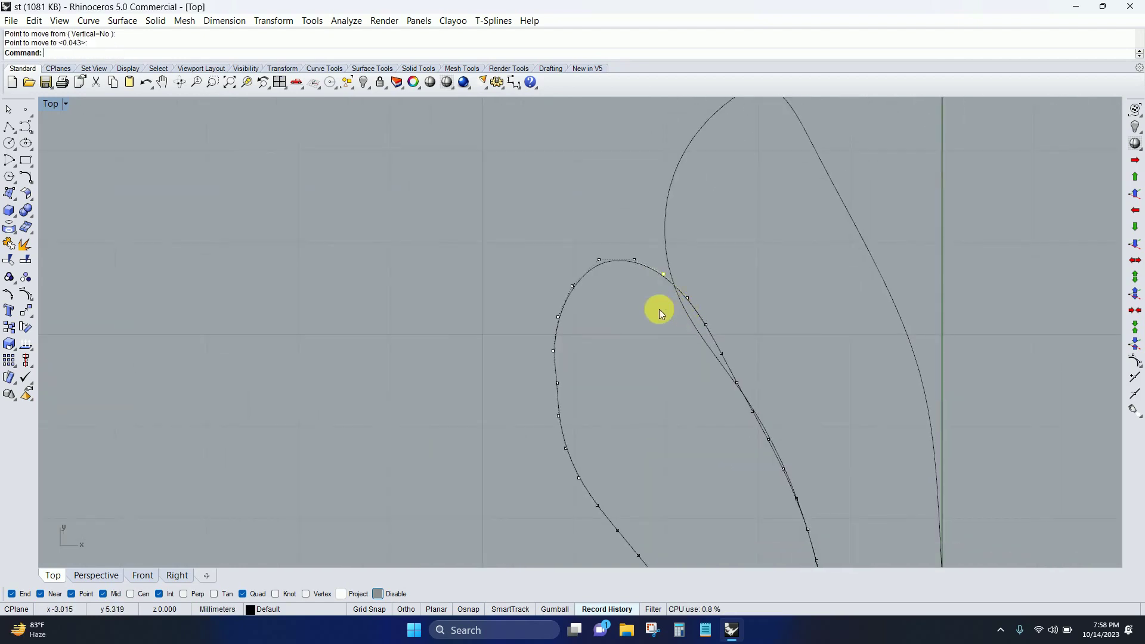
left_click(572, 375)
scroll(570, 367, "up", 3)
mouse_move(507, 402)
left_mouse_down()
mouse_move(643, 344)
mouse_move(577, 336)
left_mouse_up()
key("Return")
left_click(643, 343)
scroll(610, 310, "down", 2)
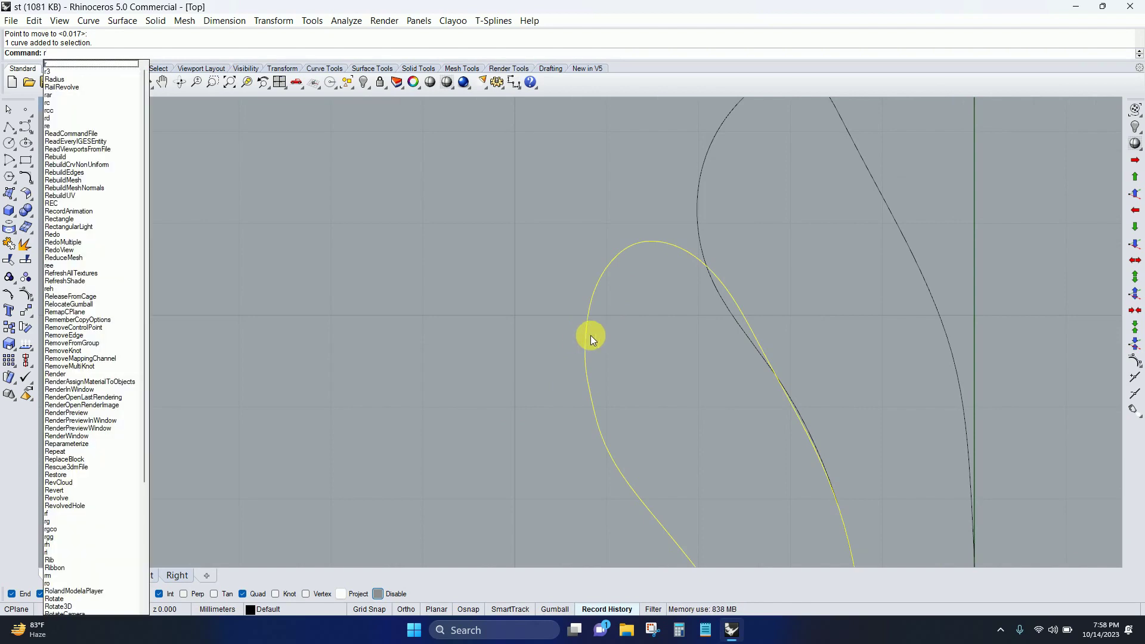
Step: Undo the point move and the 40-point rebuild, keeping the reference image hidden
key("Escape")
key("Escape")
key("ctrl+z")
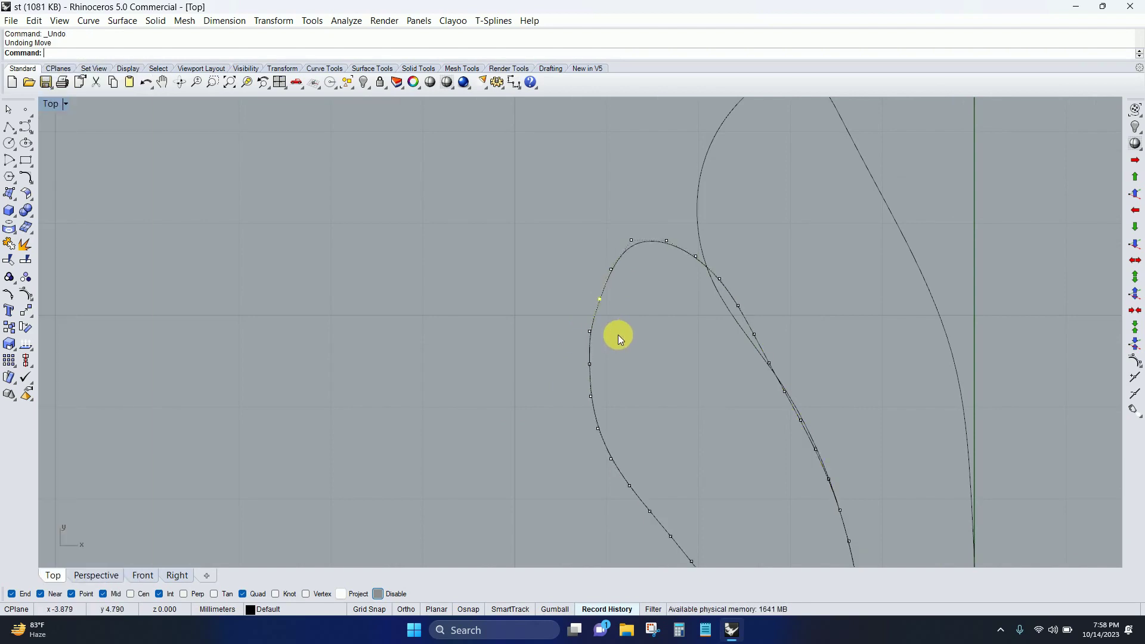
key("ctrl+z")
key("ctrl+z")
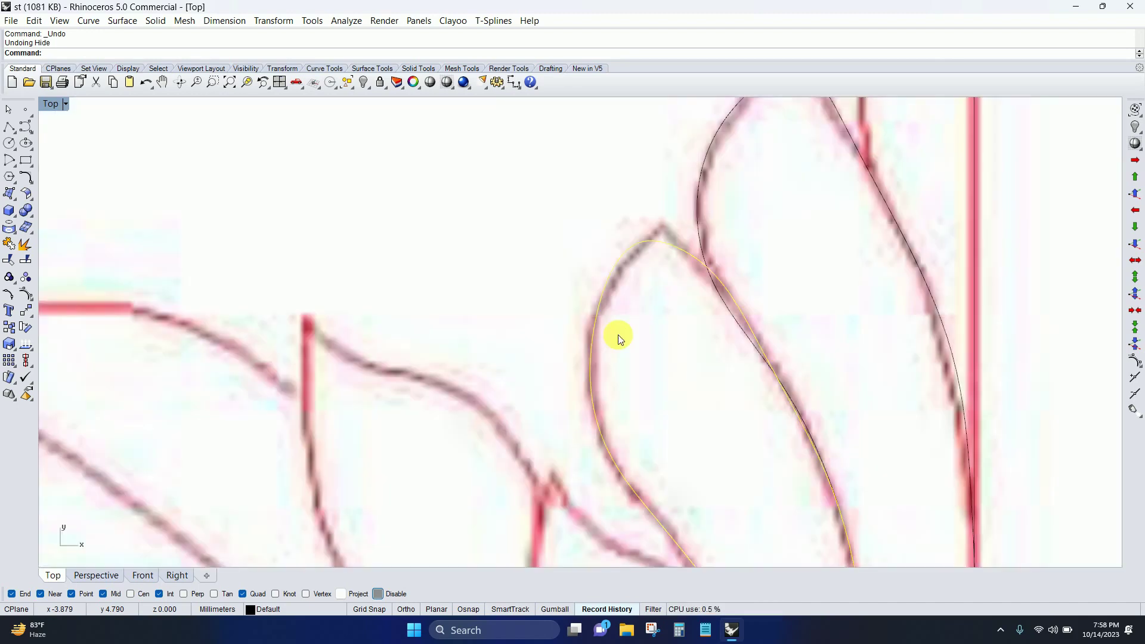
key("ctrl+y")
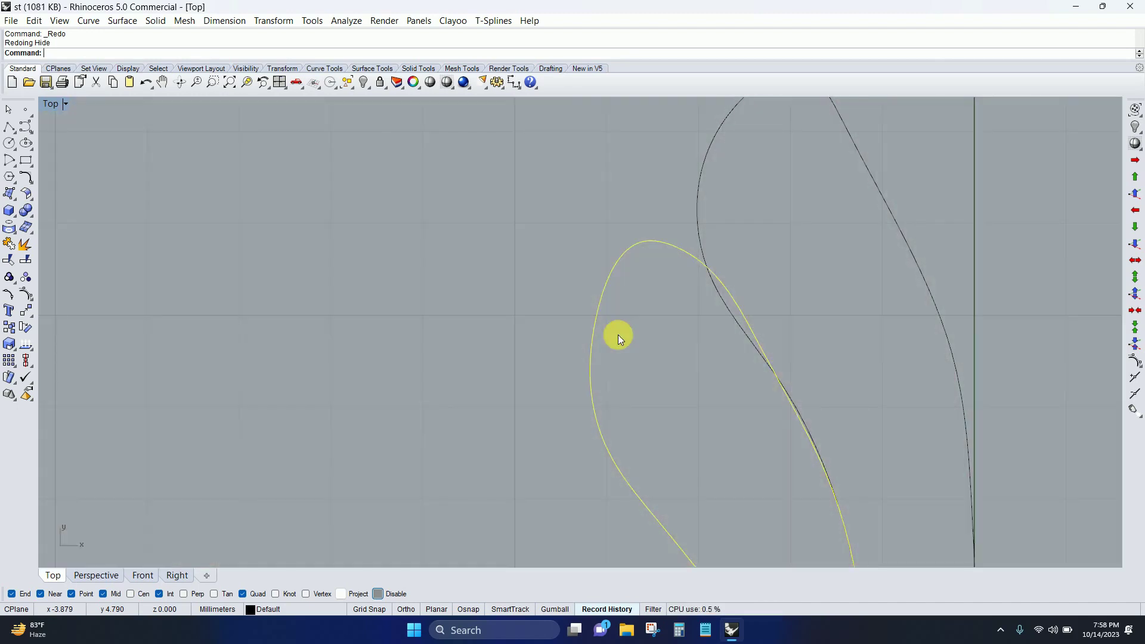
Step: Rebuild the left petal curve again as degree 3 with 16 control points
key("Return")
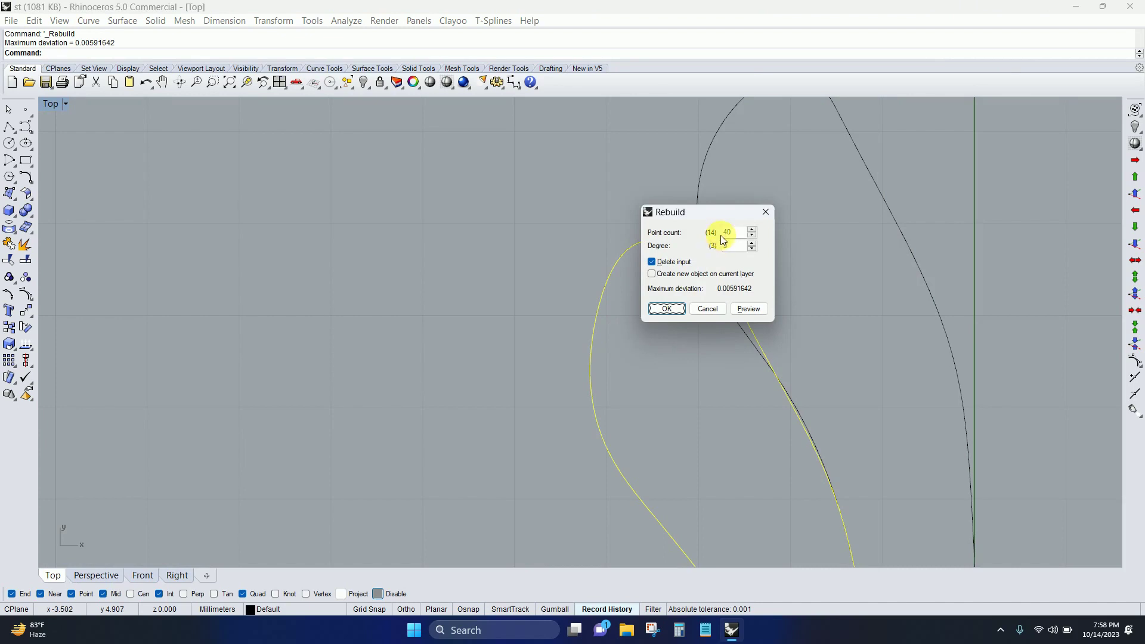
double_click(737, 234)
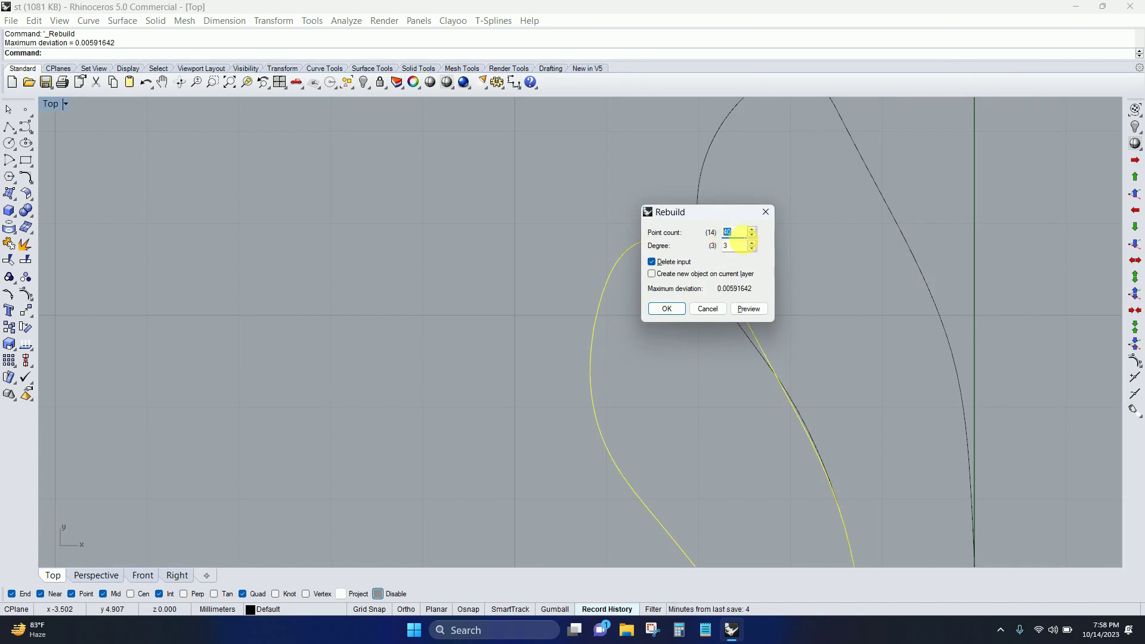
scroll(738, 232, "down", 1)
scroll(739, 233, "down", 4)
left_click_drag(728, 215, 824, 169)
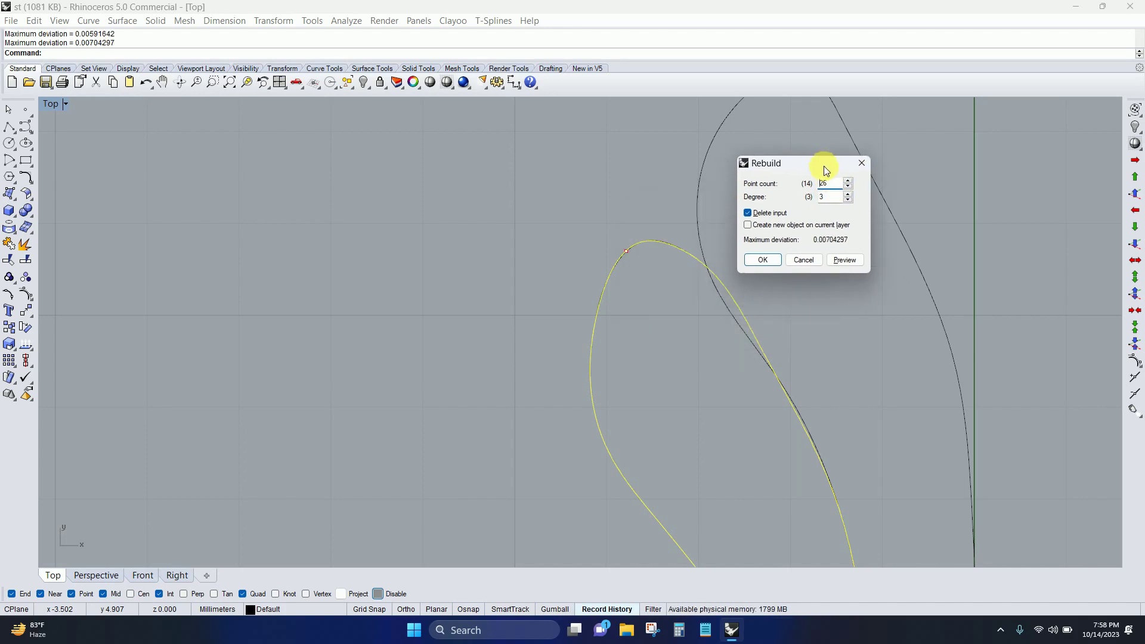
scroll(832, 189, "down", 1)
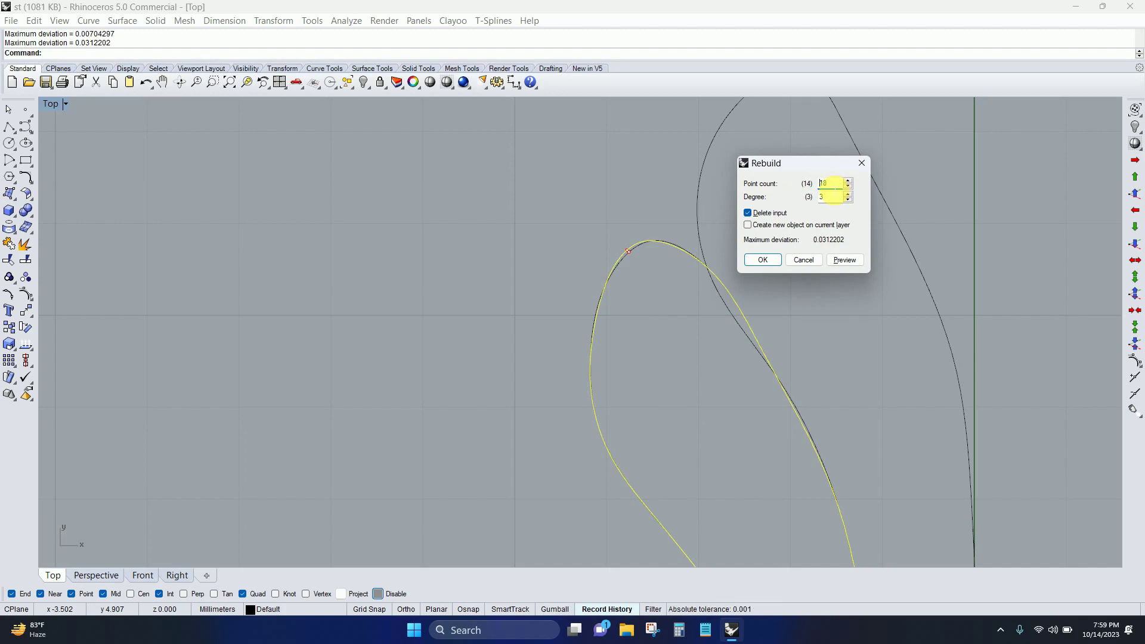
scroll(832, 185, "down", 1)
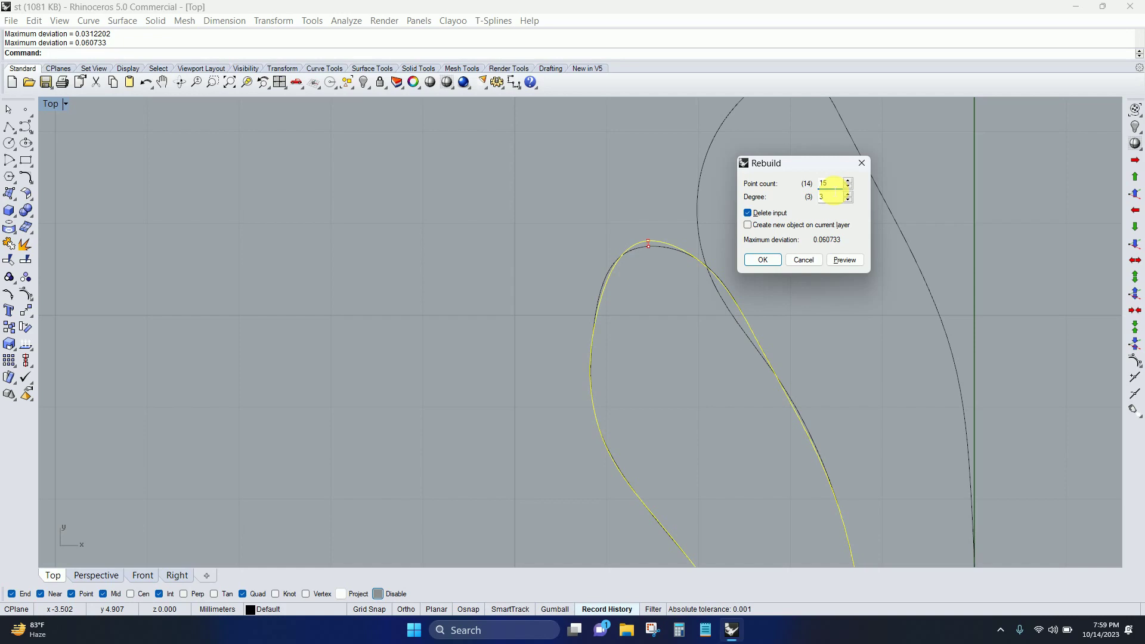
scroll(832, 191, "down", 1)
scroll(836, 189, "down", 1)
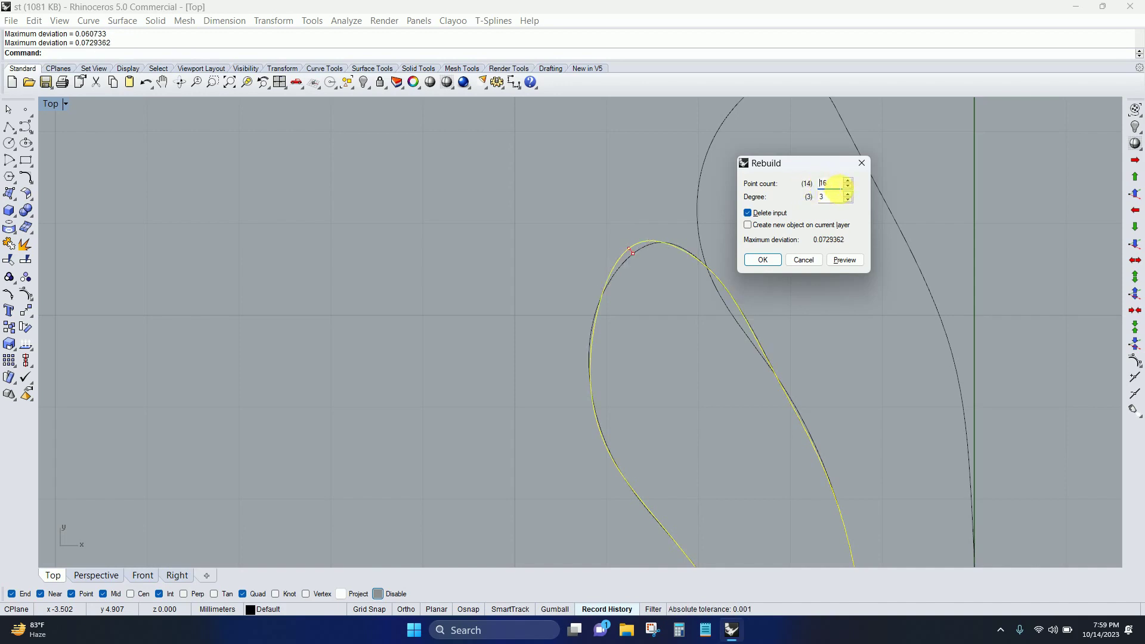
key("Return")
scroll(685, 310, "down", 3)
scroll(669, 288, "down", 2)
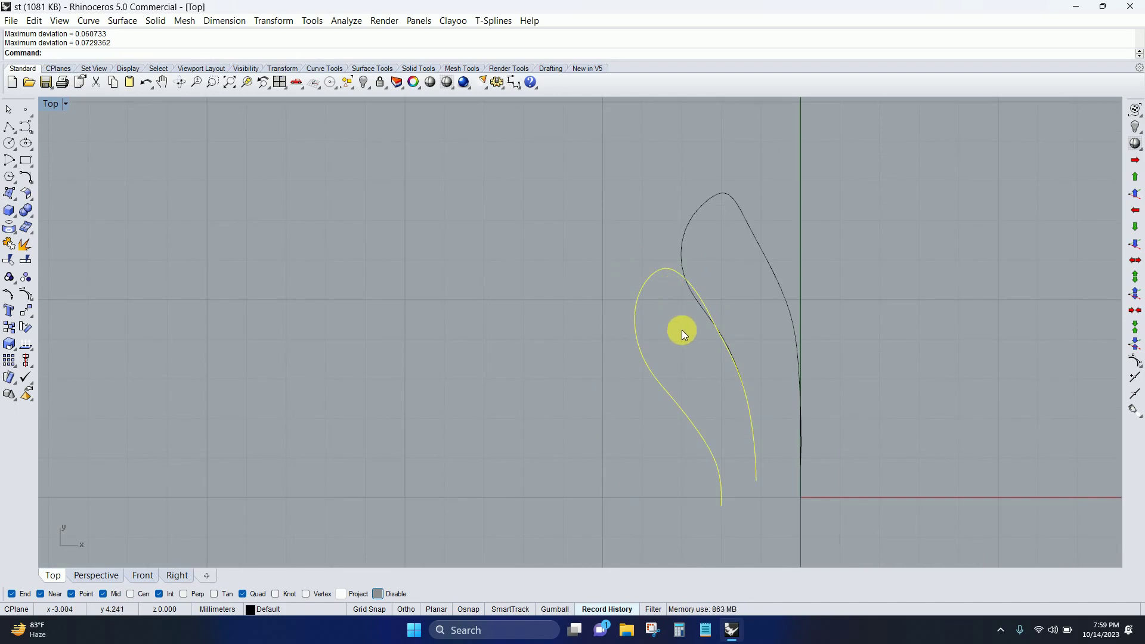
Step: Show the petal curve's control points and drag the tip point to reshape the petal tip
key("F10")
scroll(678, 314, "up", 2)
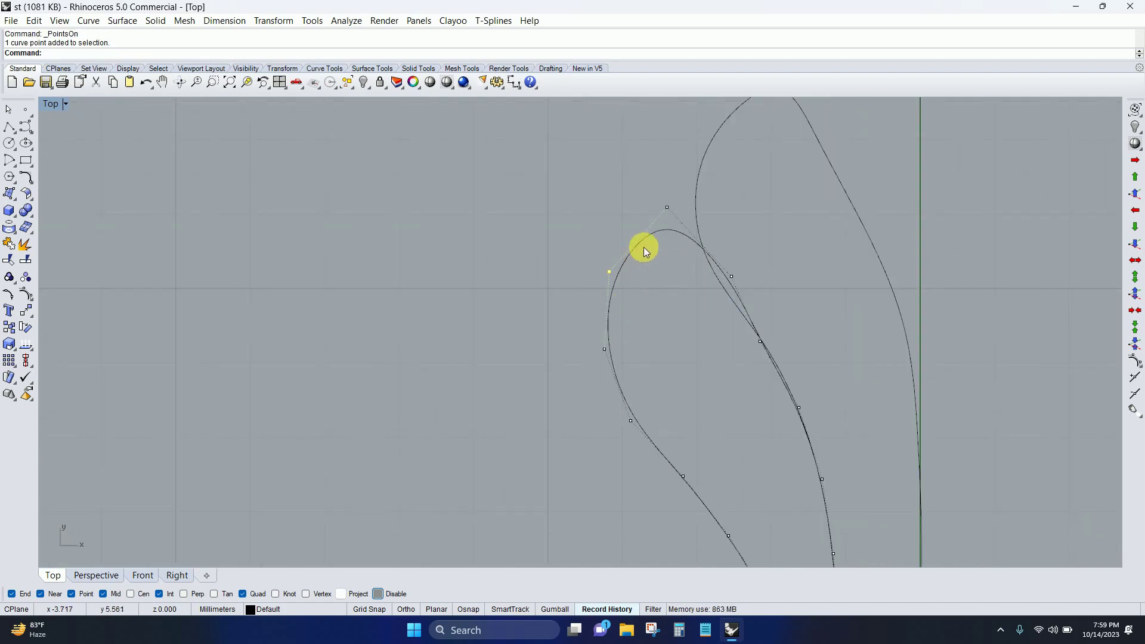
mouse_move(642, 247)
left_mouse_down()
mouse_move(689, 188)
mouse_move(674, 206)
left_mouse_up()
scroll(688, 189, "up", 2)
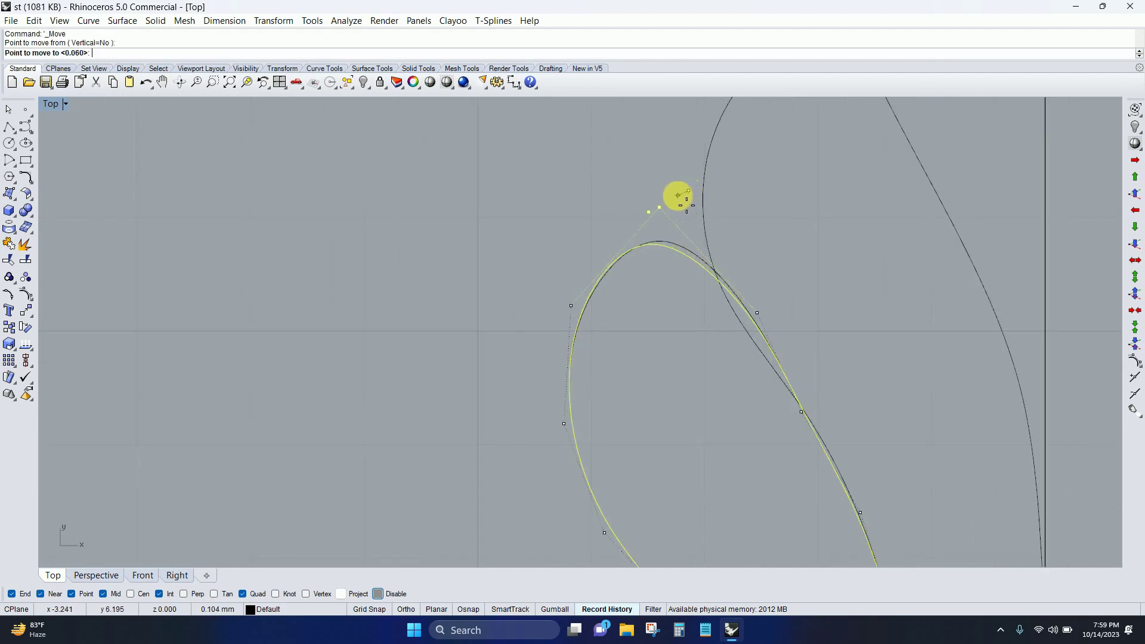
right_click_drag(740, 389, 718, 356)
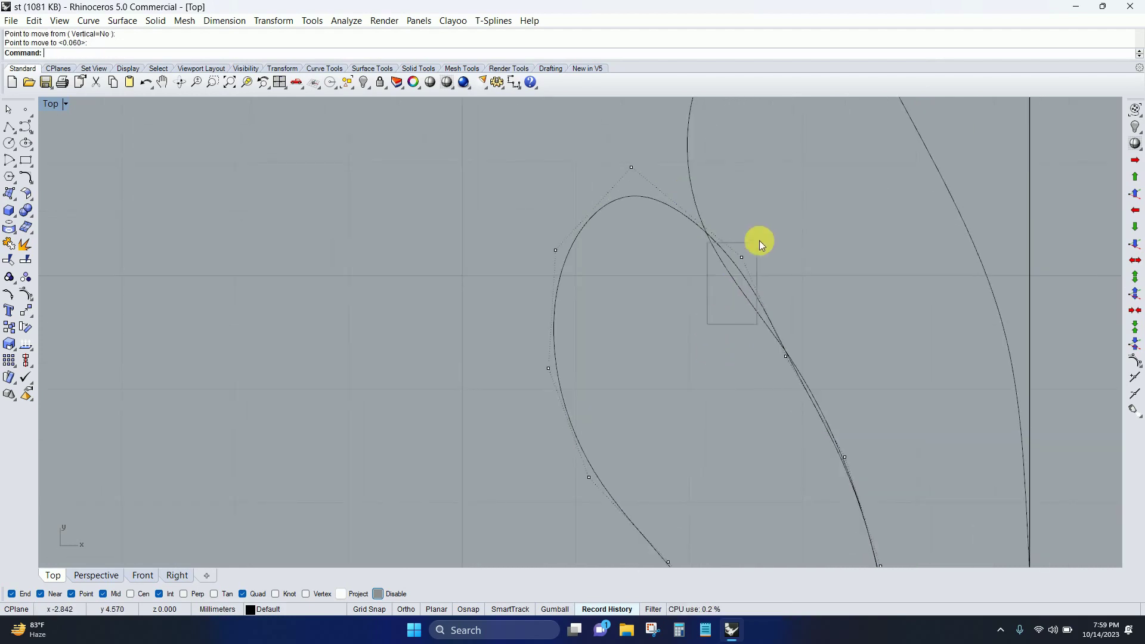
left_click_drag(760, 241, 739, 245)
Step: Nudge the control point where the petals meet to smooth the edge, then hide the points
scroll(694, 260, "down", 2)
scroll(589, 317, "up", 2)
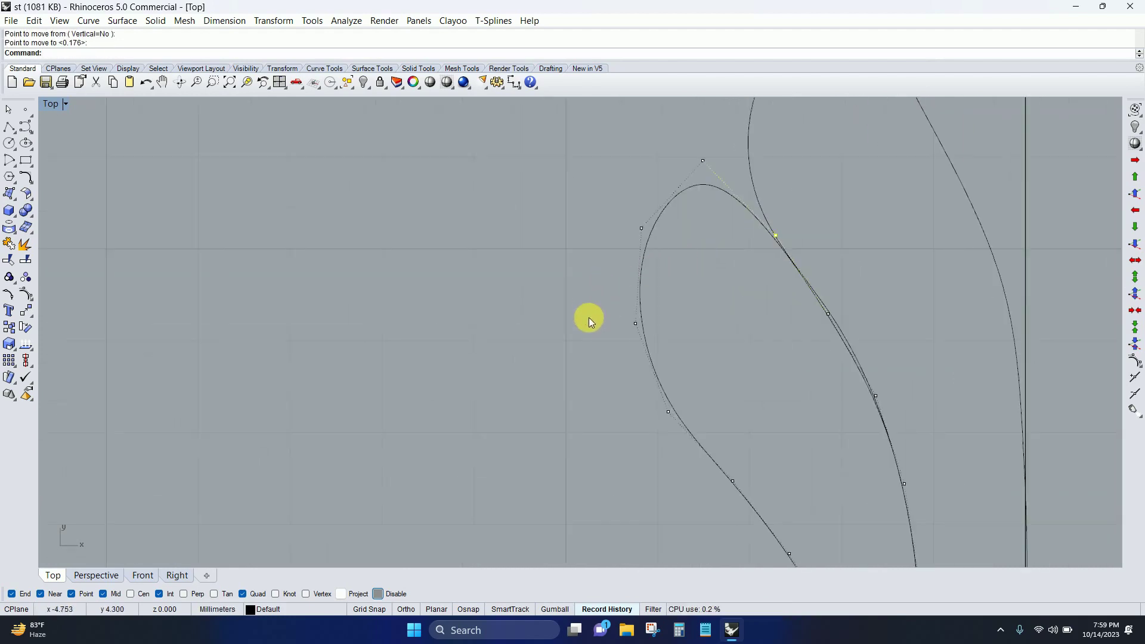
left_click(655, 215)
left_click_drag(655, 216, 646, 214)
scroll(656, 228, "down", 2)
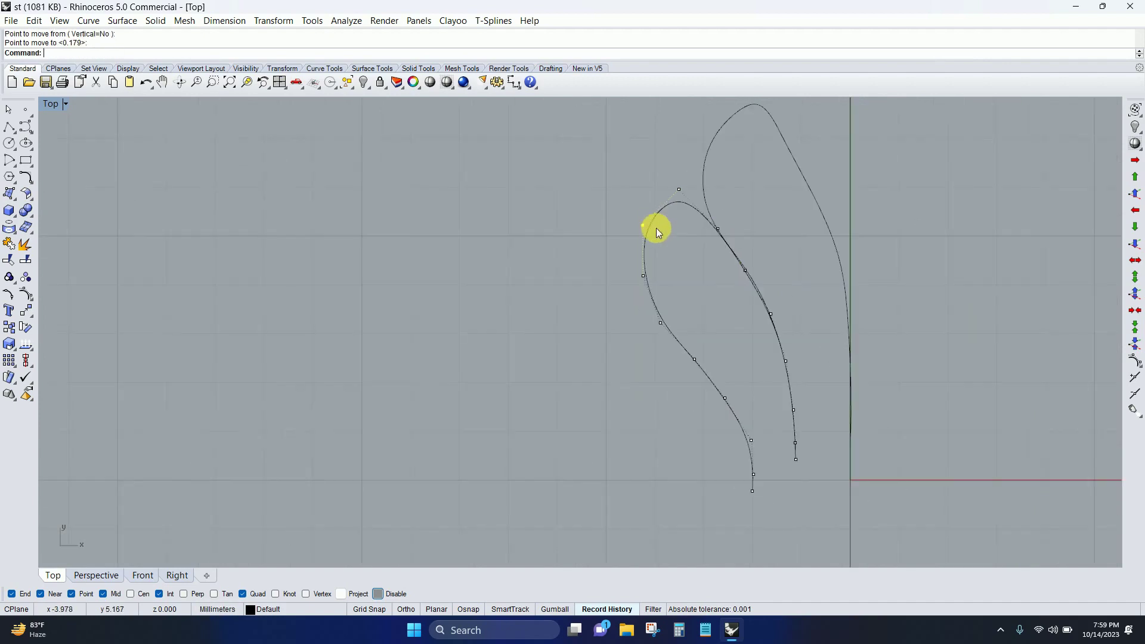
key("Escape")
Step: Show the floral reference image and lock it in place
left_click(363, 83)
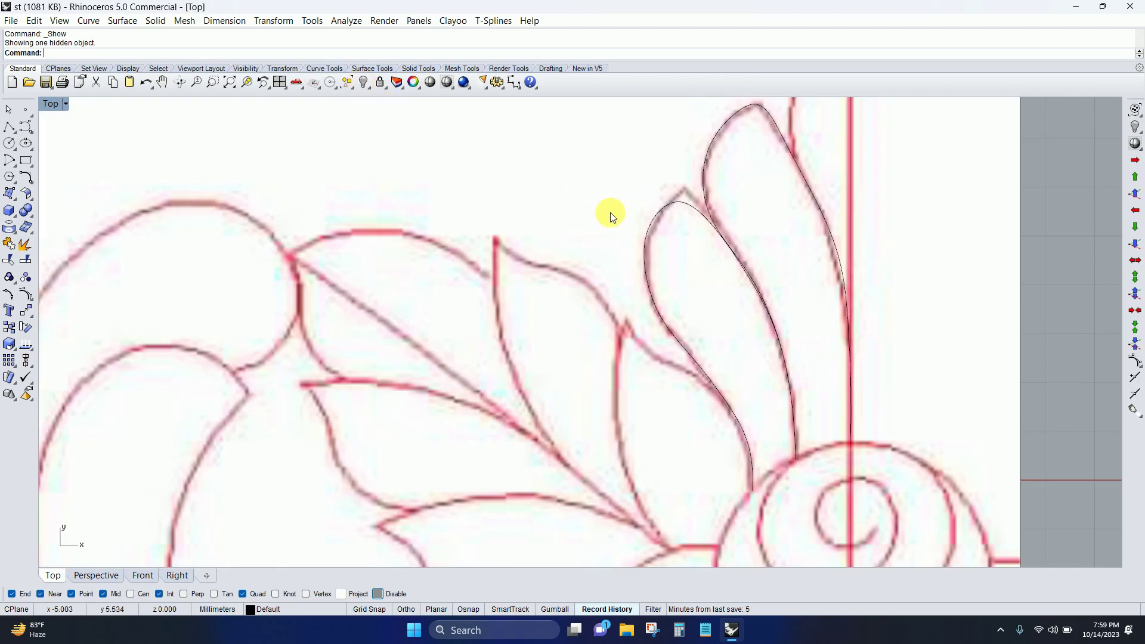
scroll(684, 234, "down", 3)
type("l")
key("Return")
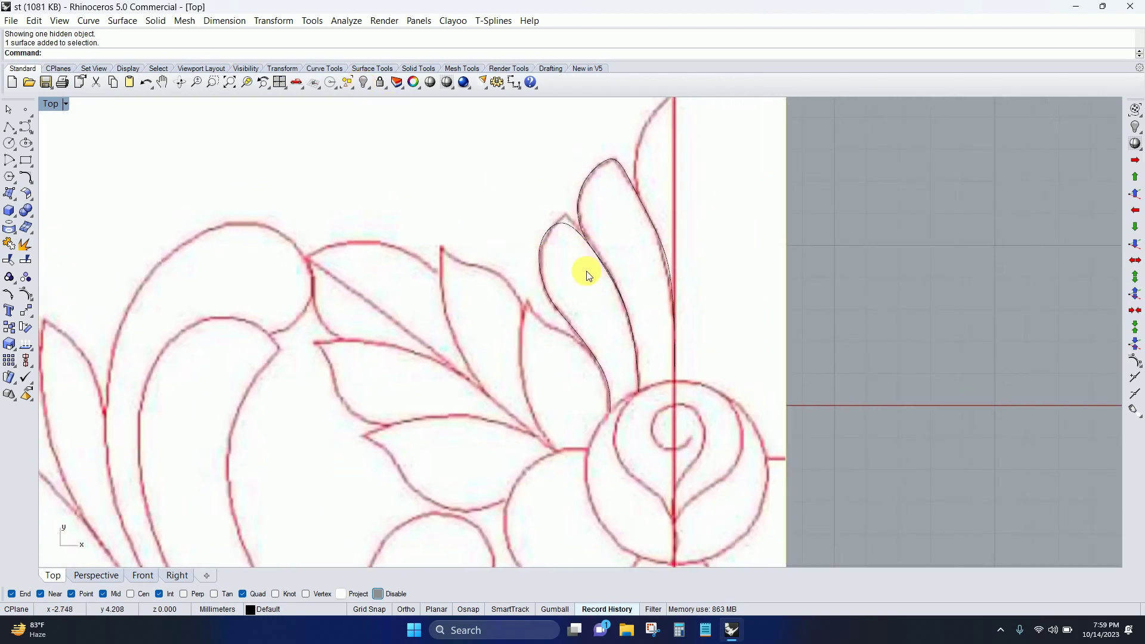
scroll(571, 232, "up", 2)
scroll(571, 227, "up", 2)
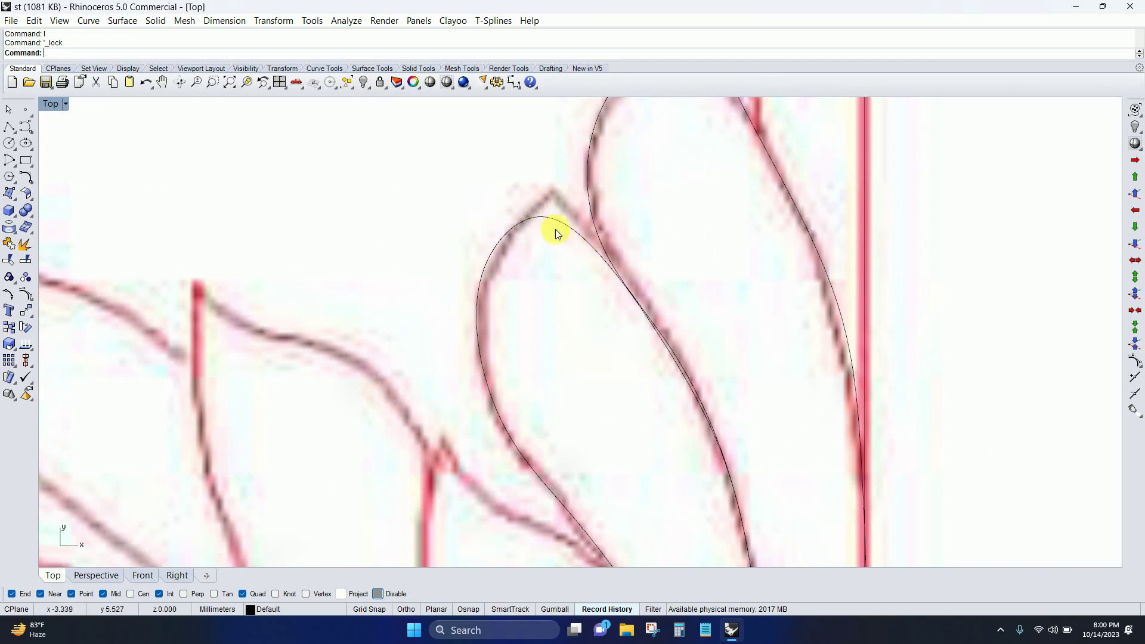
scroll(555, 230, "down", 2)
Step: Compare the petal curve against the outline by toggling the reference image off and on with undo/redo
left_click(533, 228)
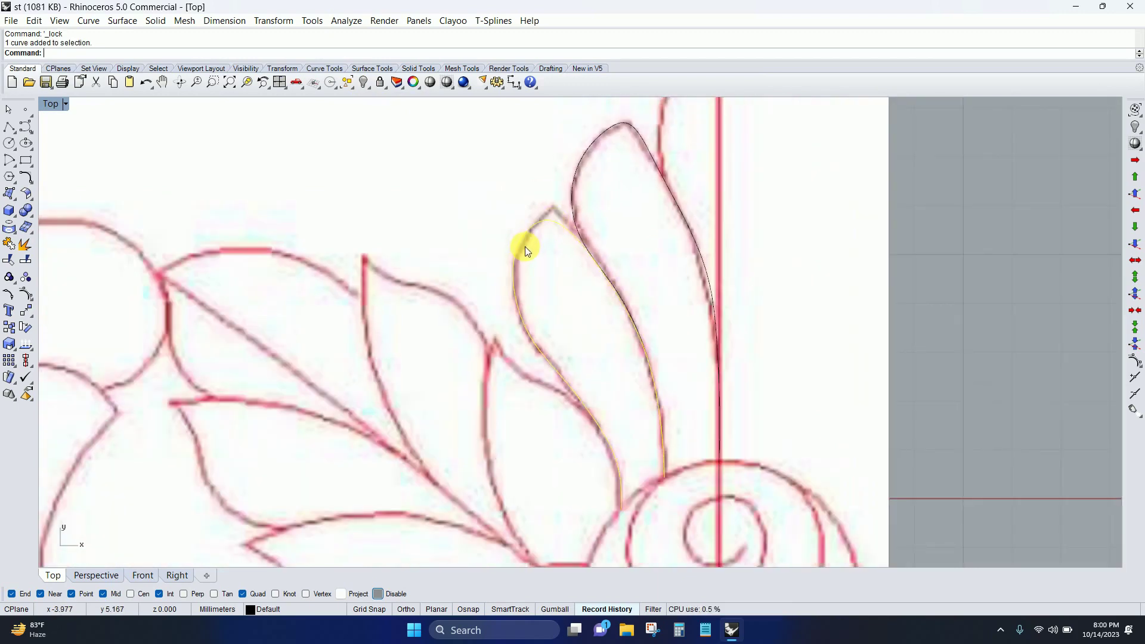
scroll(525, 246, "down", 1)
key("Escape")
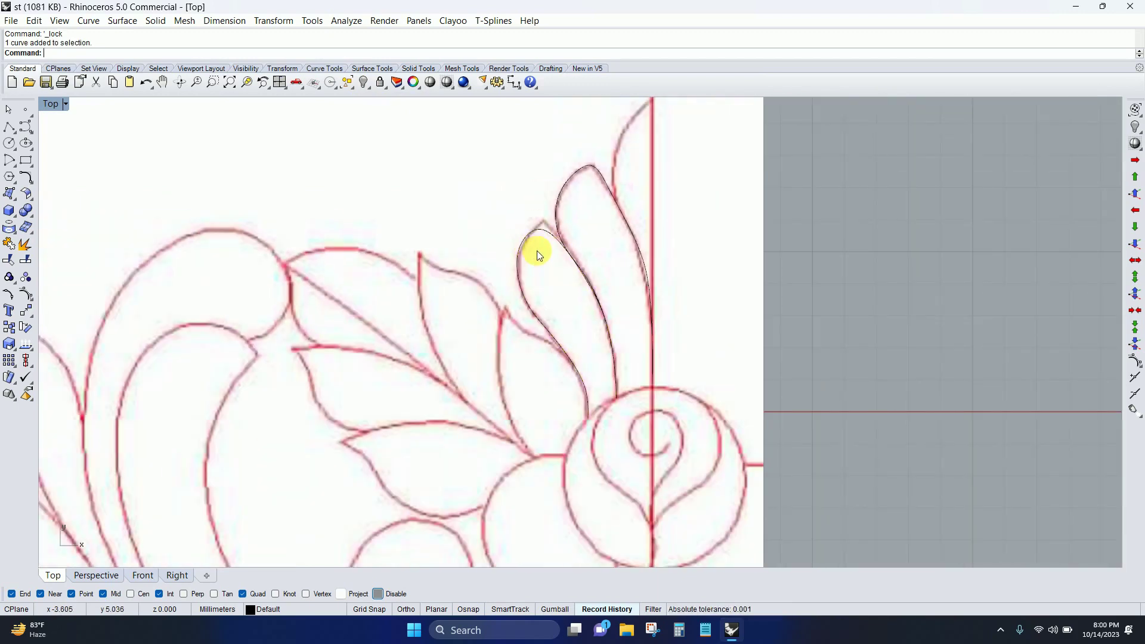
key("ctrl+z")
scroll(536, 251, "up", 2)
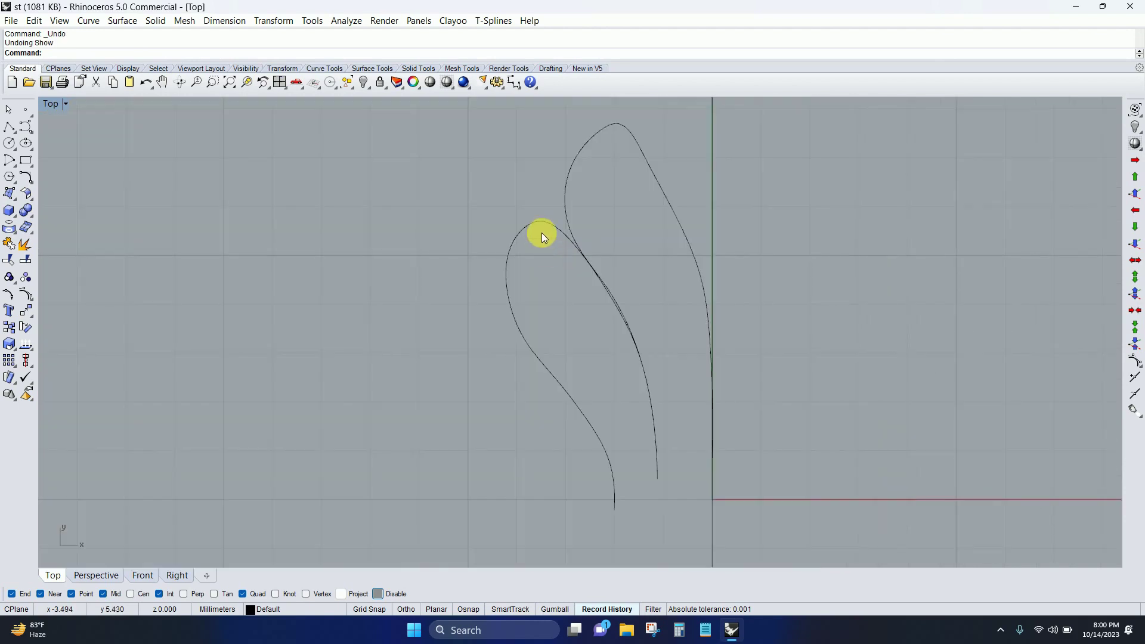
left_click(543, 226)
scroll(551, 233, "up", 1)
scroll(561, 234, "up", 1)
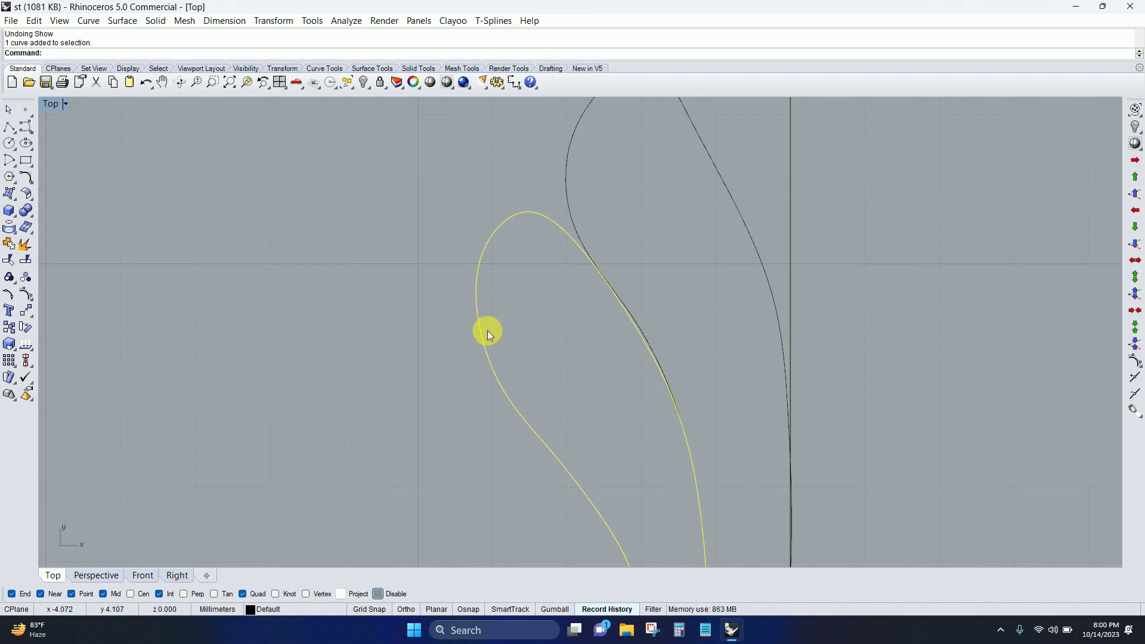
key("ctrl+y")
scroll(536, 268, "down", 1)
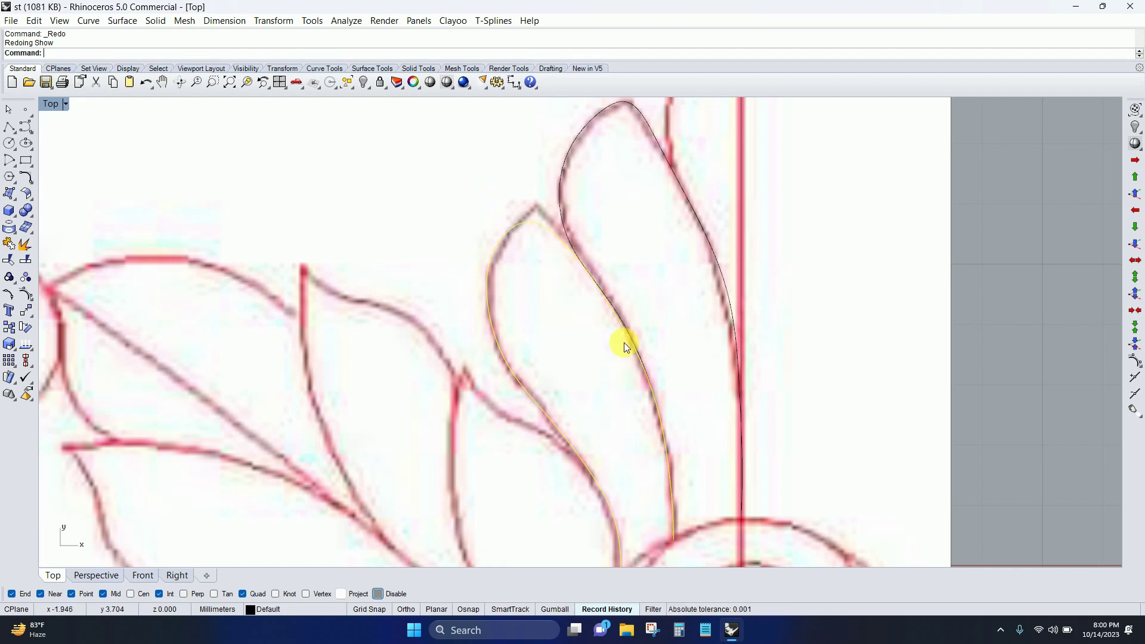
Step: Pan across the whole ornament and back to the traced petals near the rose
scroll(616, 309, "down", 3)
scroll(547, 292, "down", 5)
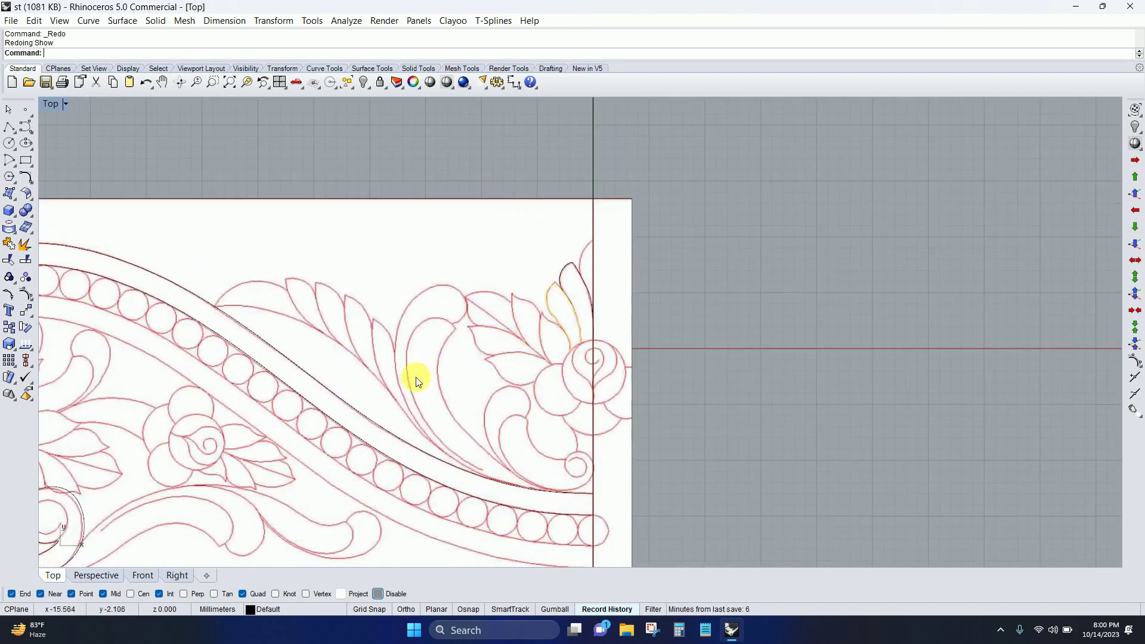
right_click_drag(416, 377, 448, 307)
scroll(387, 281, "up", 2)
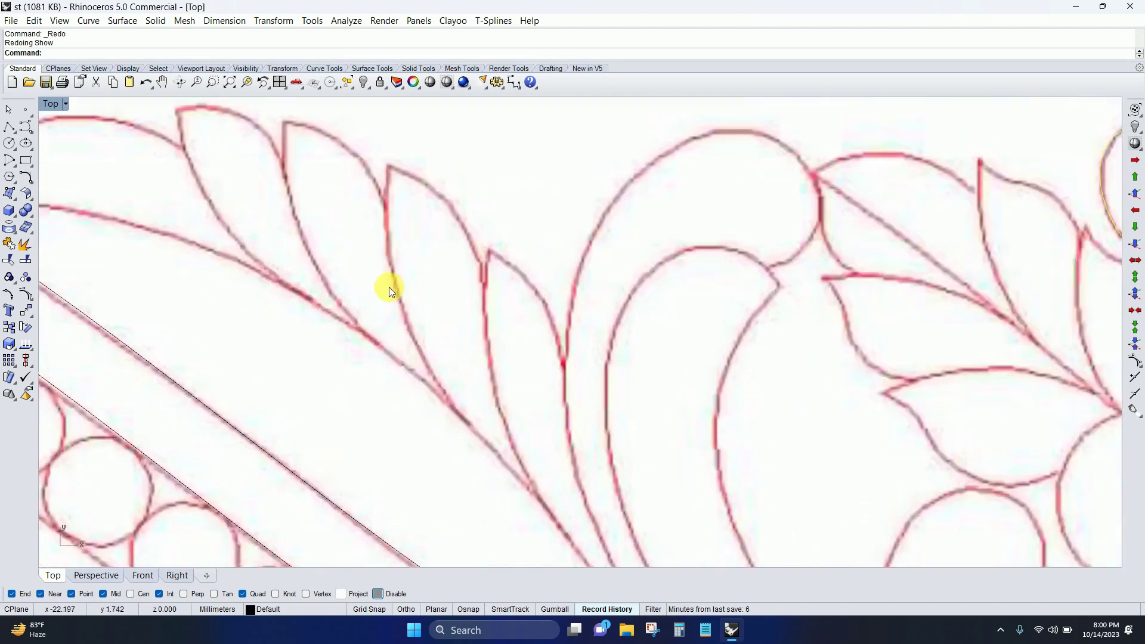
scroll(385, 218, "up", 1)
scroll(699, 203, "down", 1)
right_click_drag(698, 204, 682, 270)
scroll(680, 267, "up", 1)
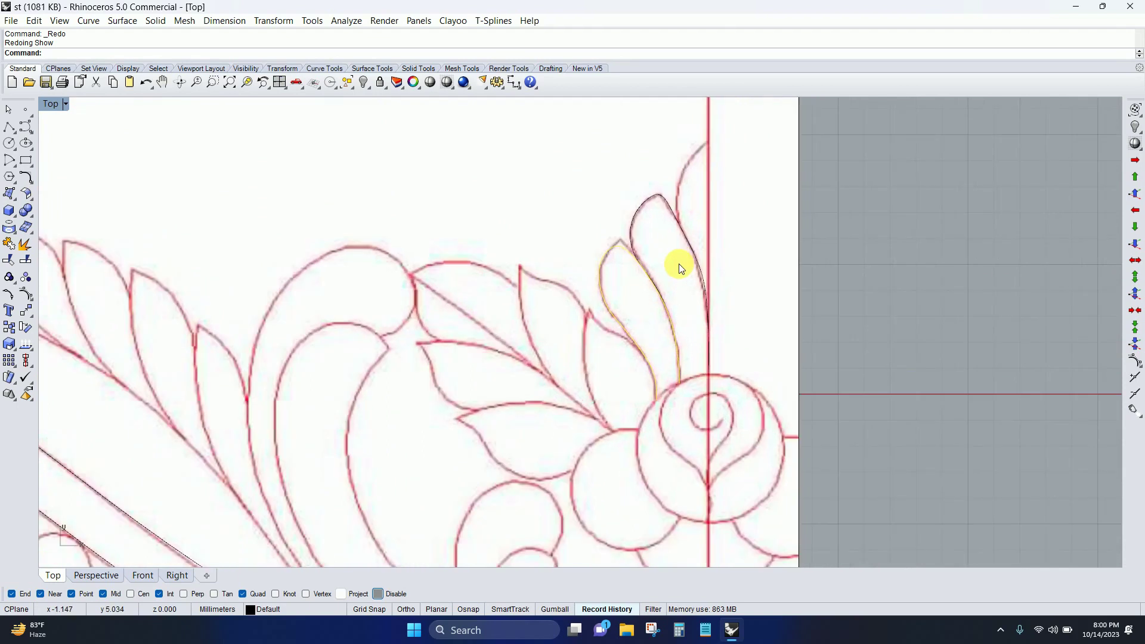
Step: Hide the floral reference image again
left_click(679, 263)
type("h")
key("Return")
scroll(626, 257, "up", 1)
Step: Rebuild the taller right petal curve as degree 3 with 19 control points
left_click(606, 237)
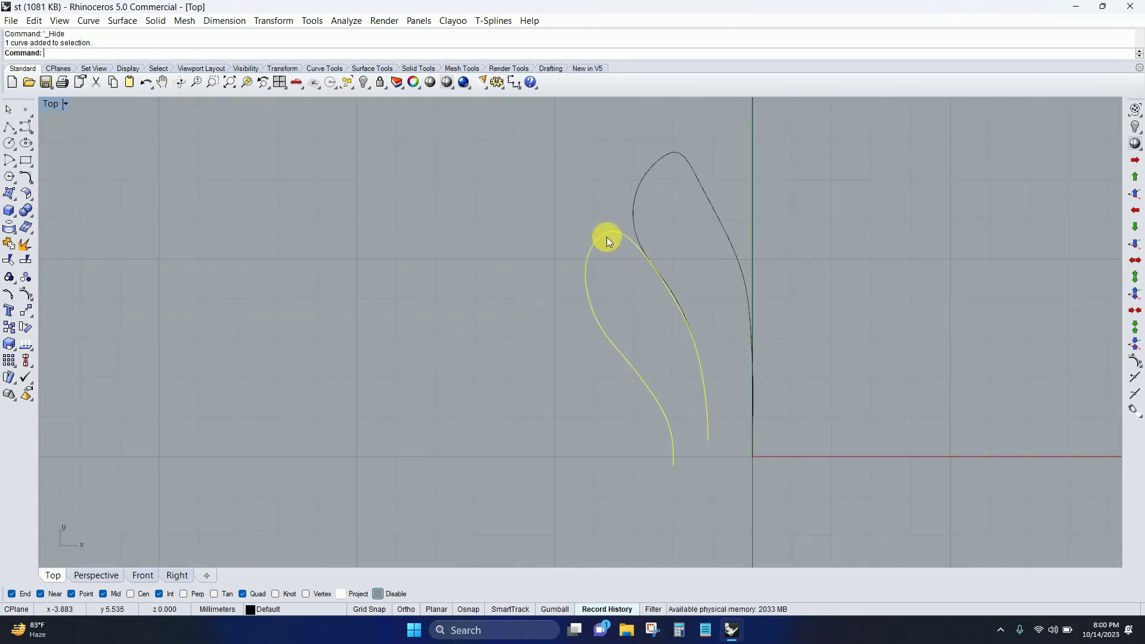
scroll(624, 227, "up", 1)
key("Escape")
left_click(637, 209)
mouse_move(655, 209)
right_mouse_down()
mouse_move(648, 251)
mouse_move(579, 281)
right_mouse_up()
type("rebuild")
key("Return")
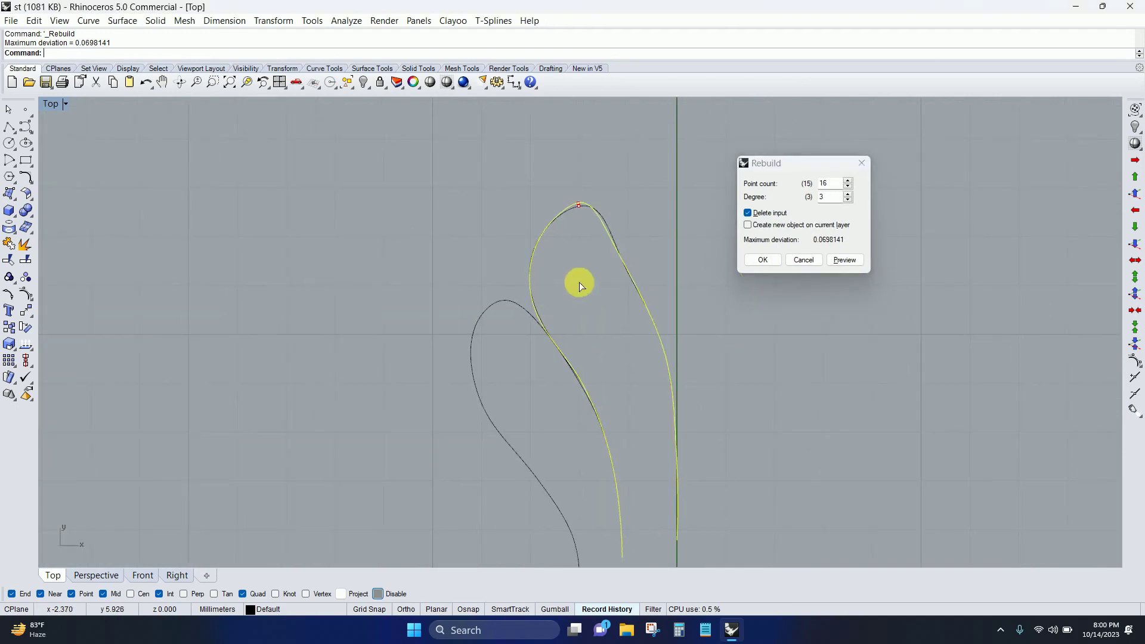
scroll(832, 189, "up", 1)
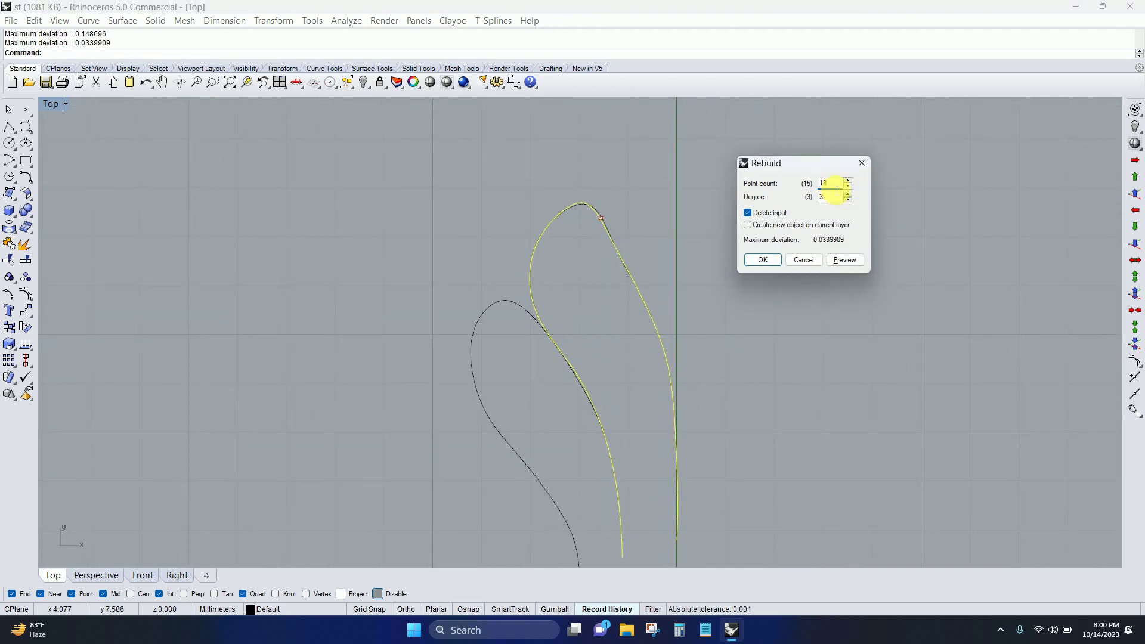
scroll(831, 184, "up", 1)
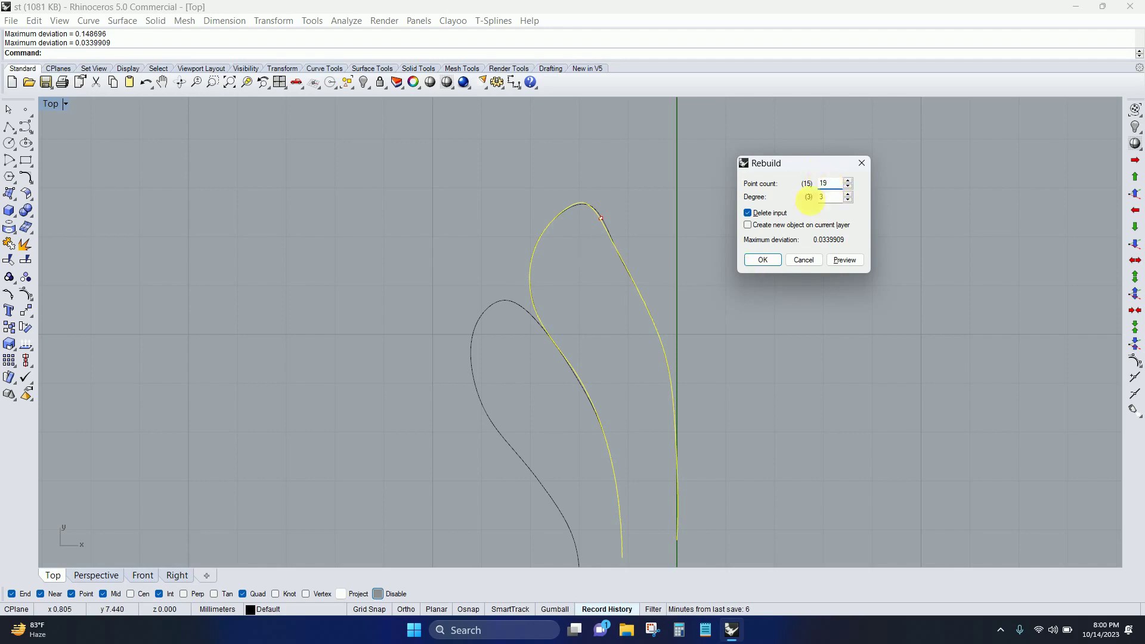
key("Return")
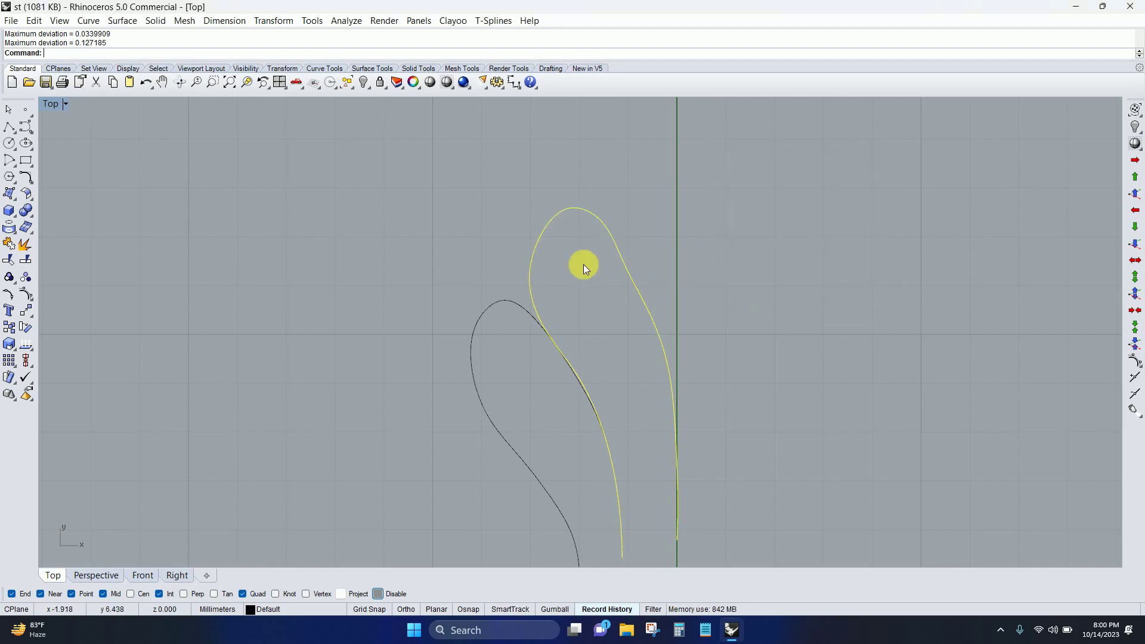
Step: Show the rebuilt curve's control points, raise the tip point and pull a right-side point inward
key("F10")
scroll(571, 239, "up", 1)
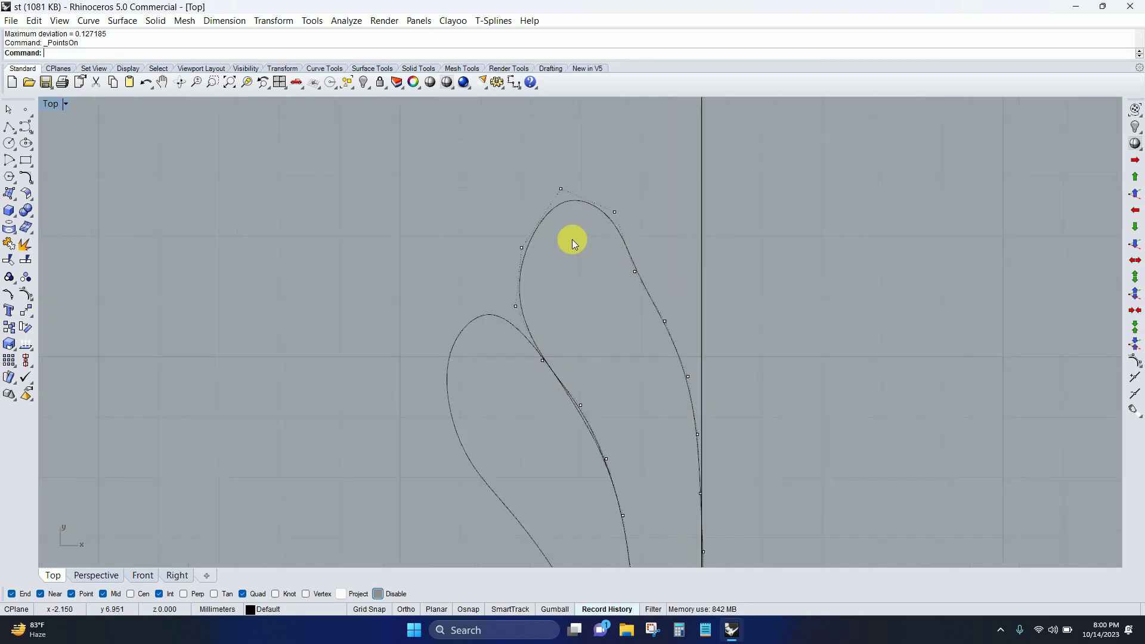
scroll(575, 227, "up", 1)
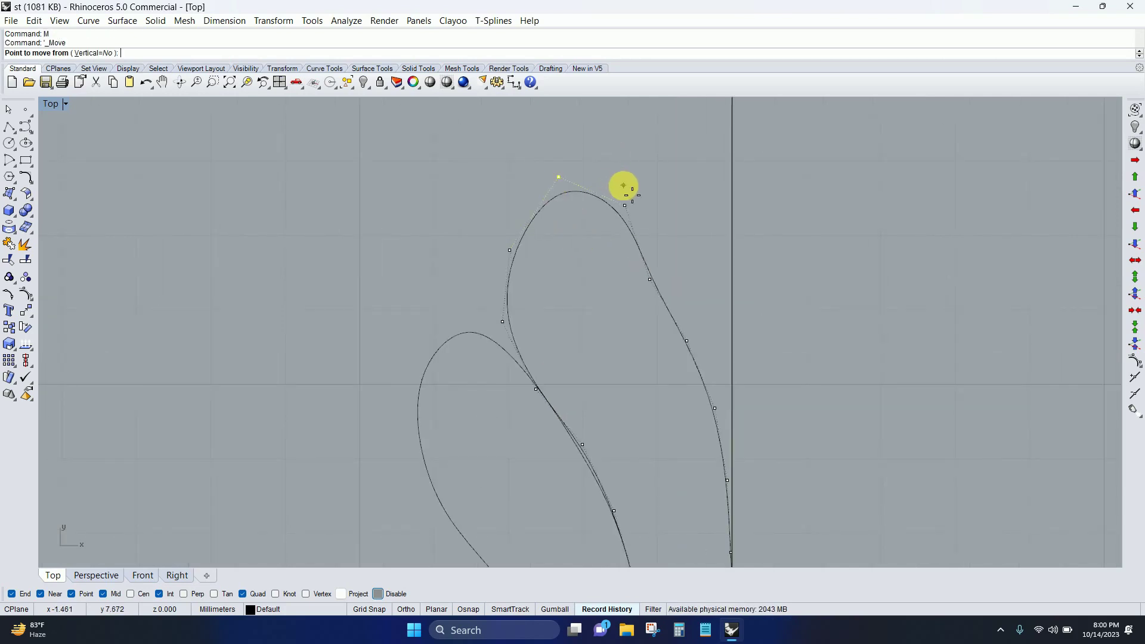
left_click_drag(621, 185, 626, 163)
left_click_drag(625, 205, 615, 204)
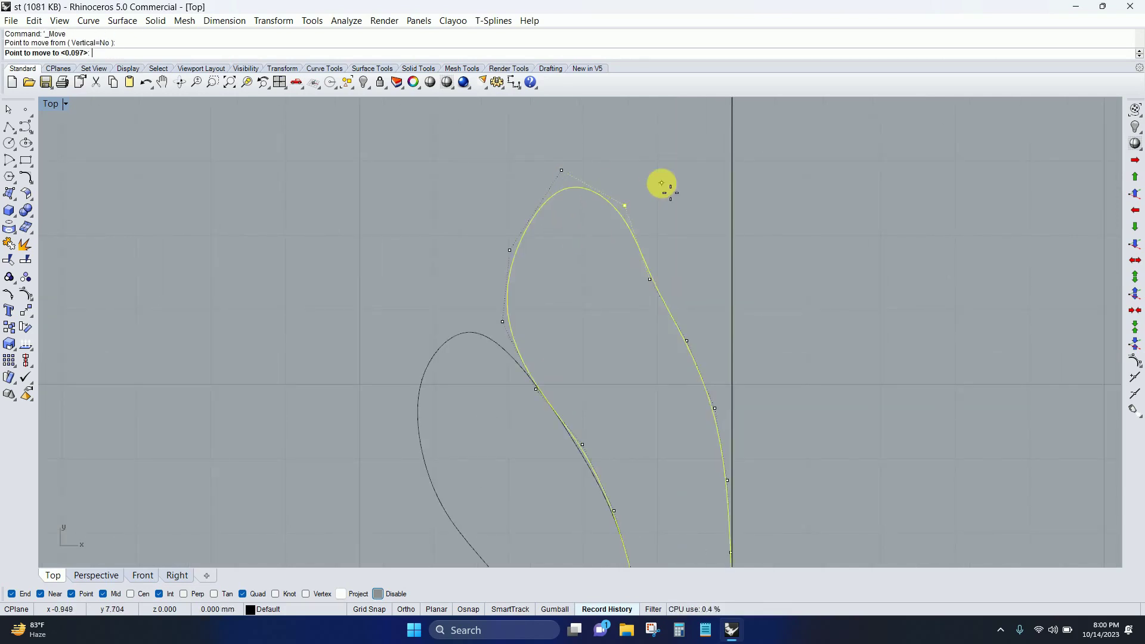
Step: Adjust control points on the petal's right edge and left flank
mouse_move(612, 315)
left_mouse_down()
mouse_move(716, 257)
mouse_move(717, 241)
left_mouse_up()
scroll(690, 281, "up", 2)
scroll(718, 268, "down", 5)
scroll(686, 308, "up", 2)
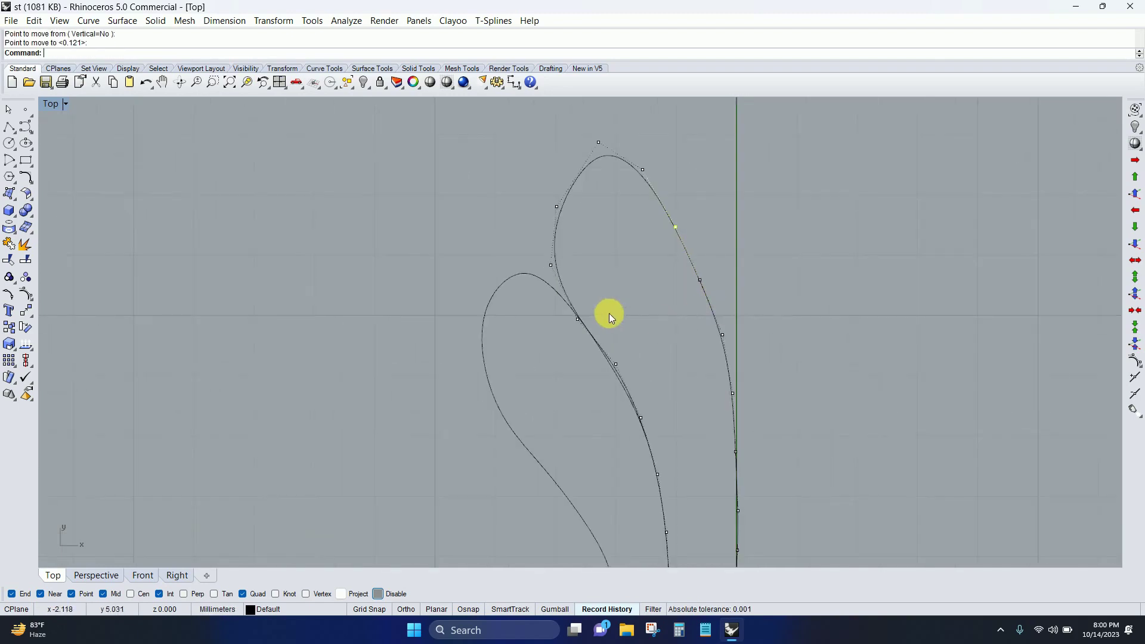
scroll(584, 286, "up", 1)
scroll(536, 236, "up", 1)
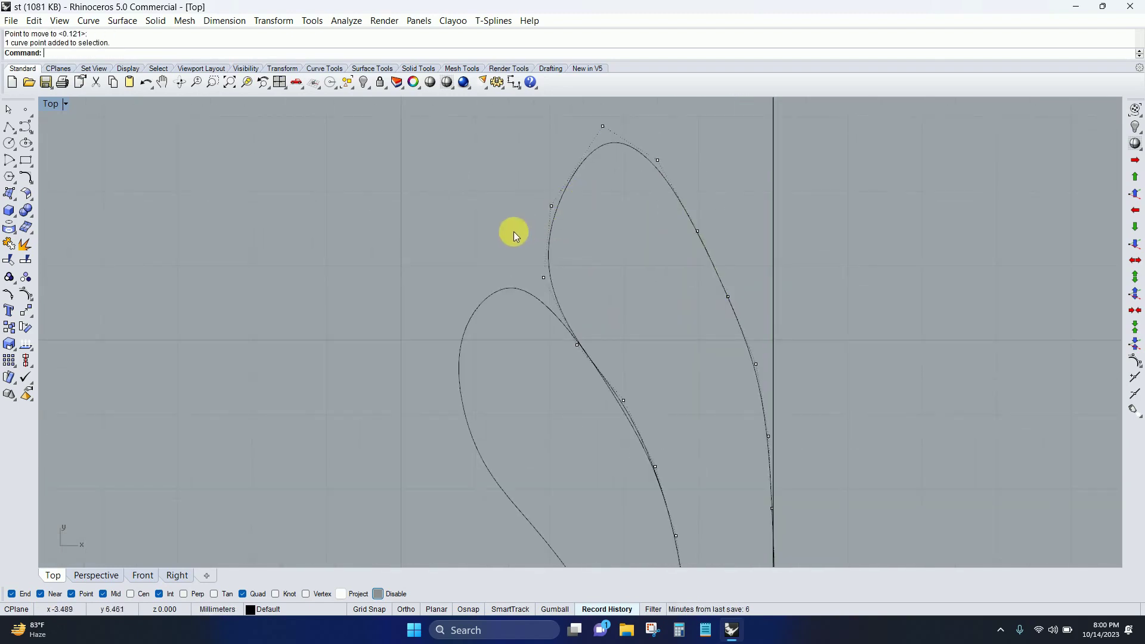
mouse_move(551, 206)
left_mouse_down()
mouse_move(571, 189)
mouse_move(603, 191)
left_mouse_up()
scroll(676, 260, "down", 3)
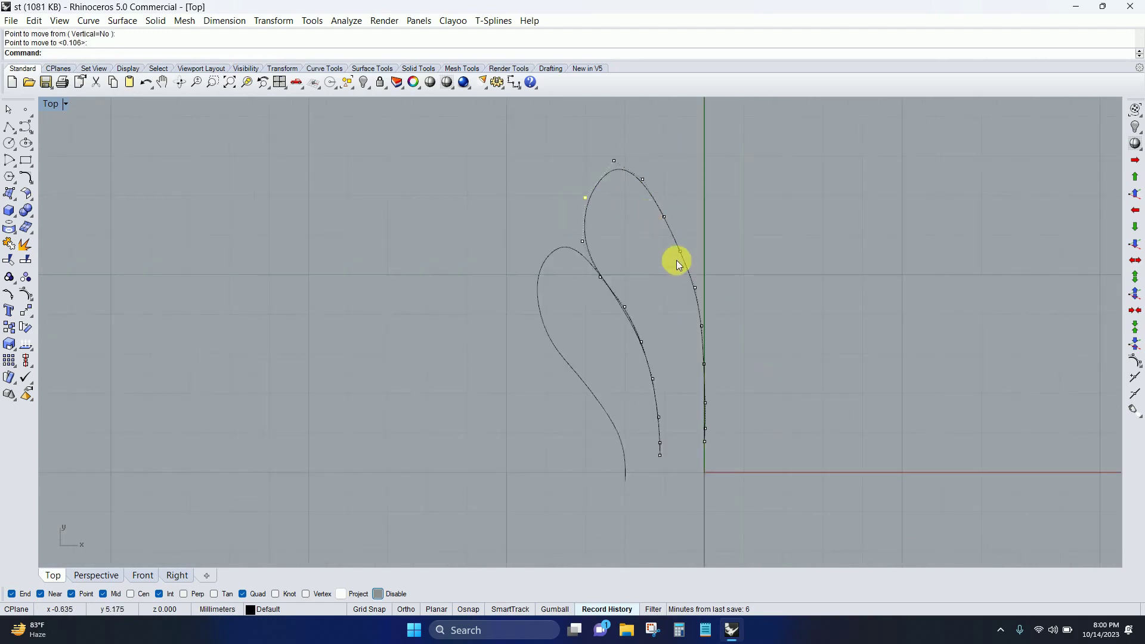
scroll(684, 266, "up", 1)
scroll(653, 227, "down", 1)
scroll(653, 228, "up", 2)
scroll(622, 250, "up", 2)
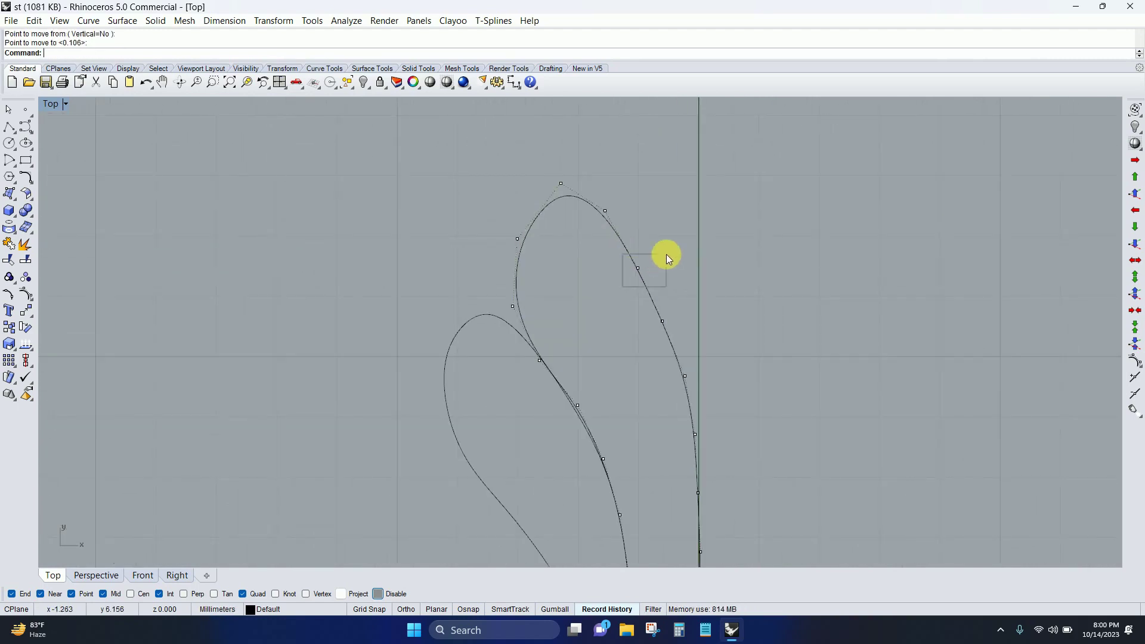
Step: Shift two control points on the petal's right side to smooth that edge
left_click_drag(665, 255, 695, 232)
left_click_drag(627, 204, 644, 192)
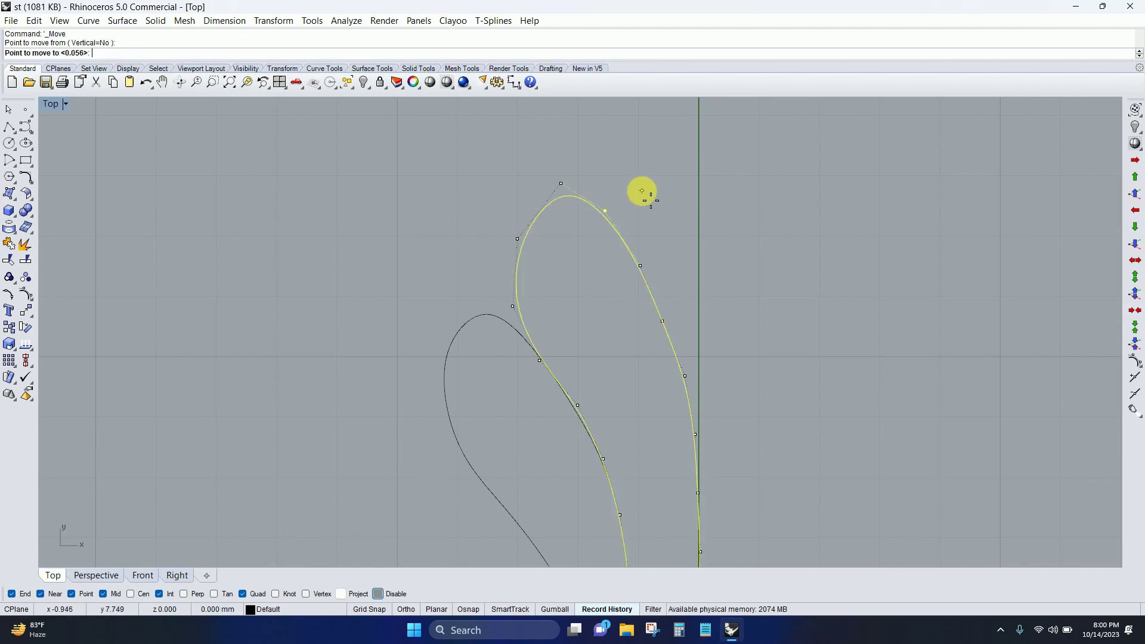
scroll(642, 232, "down", 3)
scroll(643, 239, "up", 2)
left_click_drag(647, 276, 681, 255)
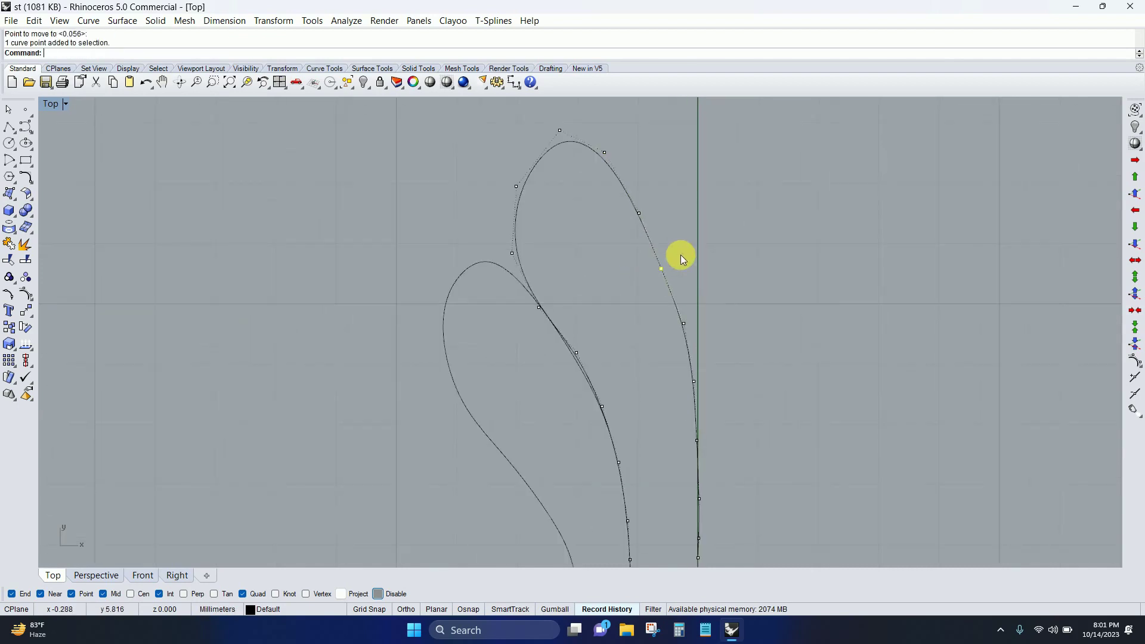
scroll(681, 255, "up", 2)
left_click_drag(649, 162, 652, 161)
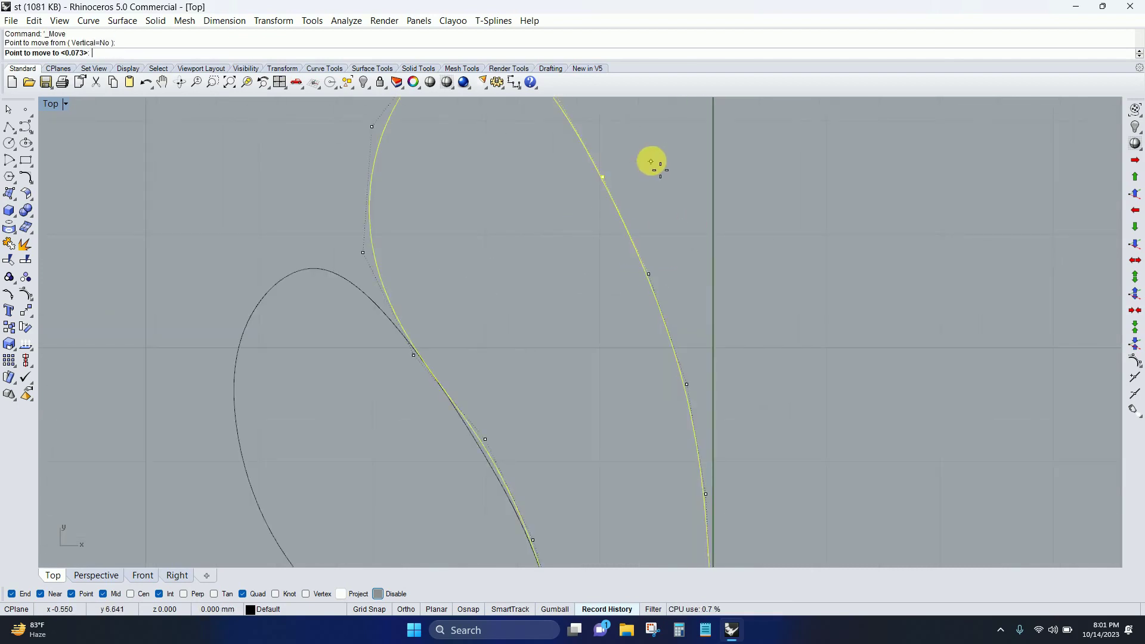
scroll(665, 213, "down", 3)
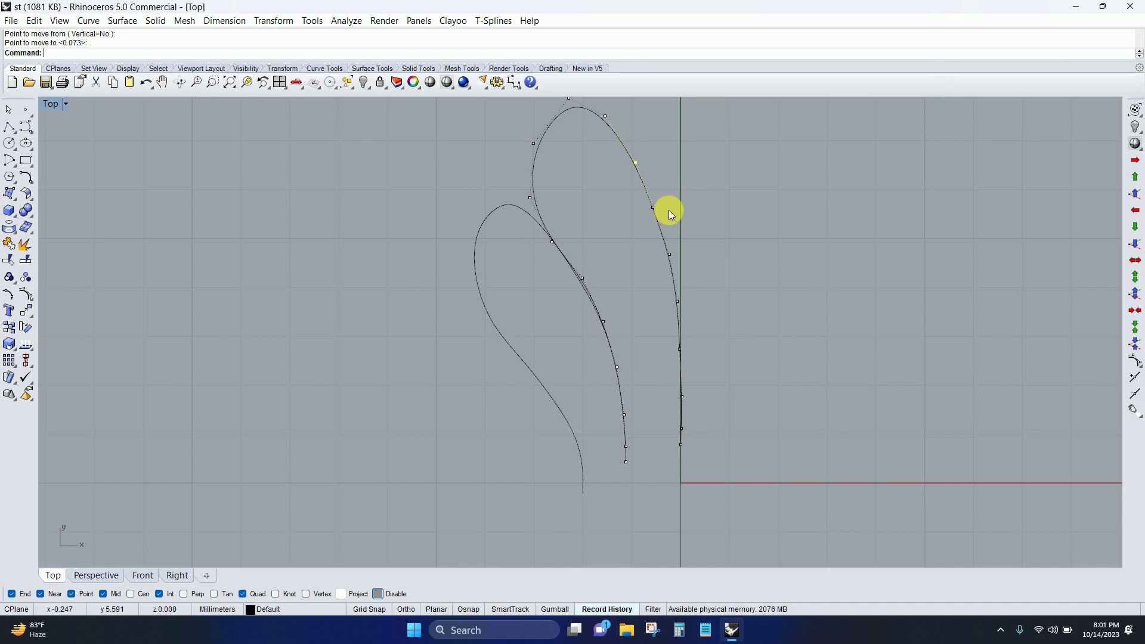
Step: Move the selected control point closer to the left petal using Move
scroll(572, 310, "up", 2)
type("M")
key("Return")
scroll(559, 300, "up", 1)
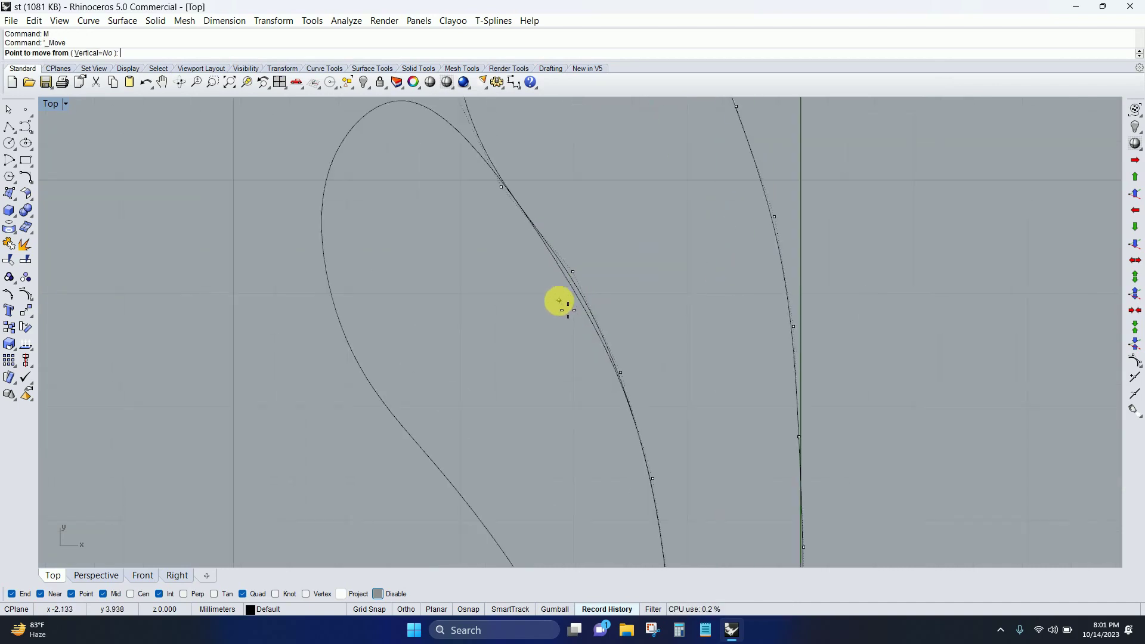
left_click(637, 238)
scroll(626, 244, "up", 3)
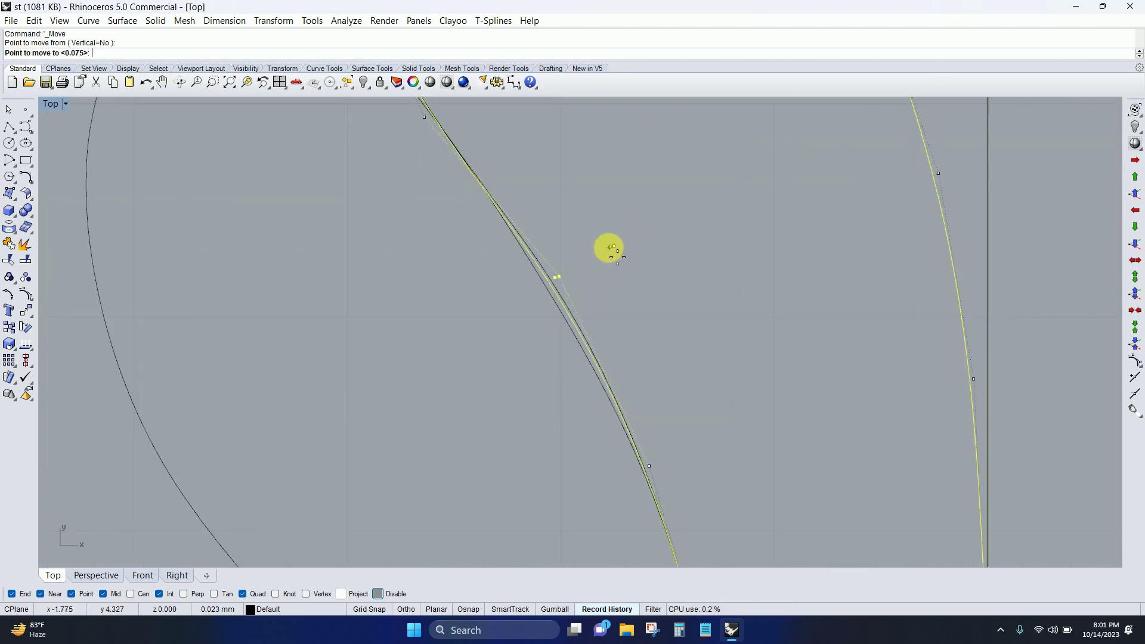
left_click(610, 247)
Step: Select both petal curves
scroll(615, 253, "down", 3)
scroll(617, 268, "down", 2)
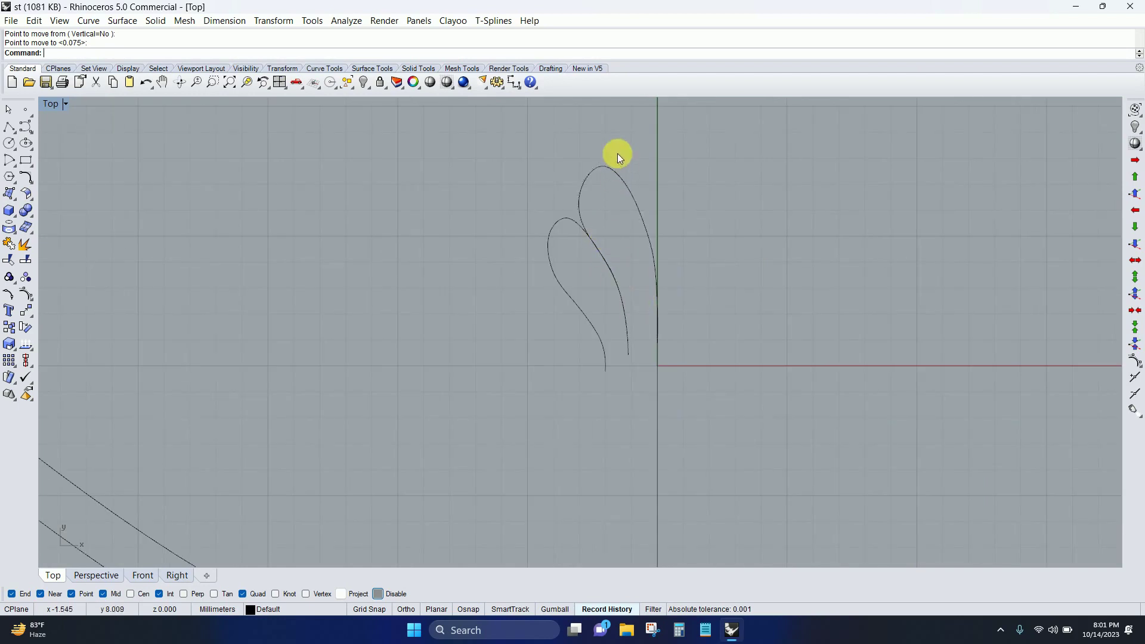
left_click_drag(615, 215, 560, 280)
scroll(580, 255, "down", 3)
scroll(596, 237, "up", 3)
Step: Show the hidden floral reference image, clear the selection and pan out to the whole ornament
key("Escape")
right_click(363, 83)
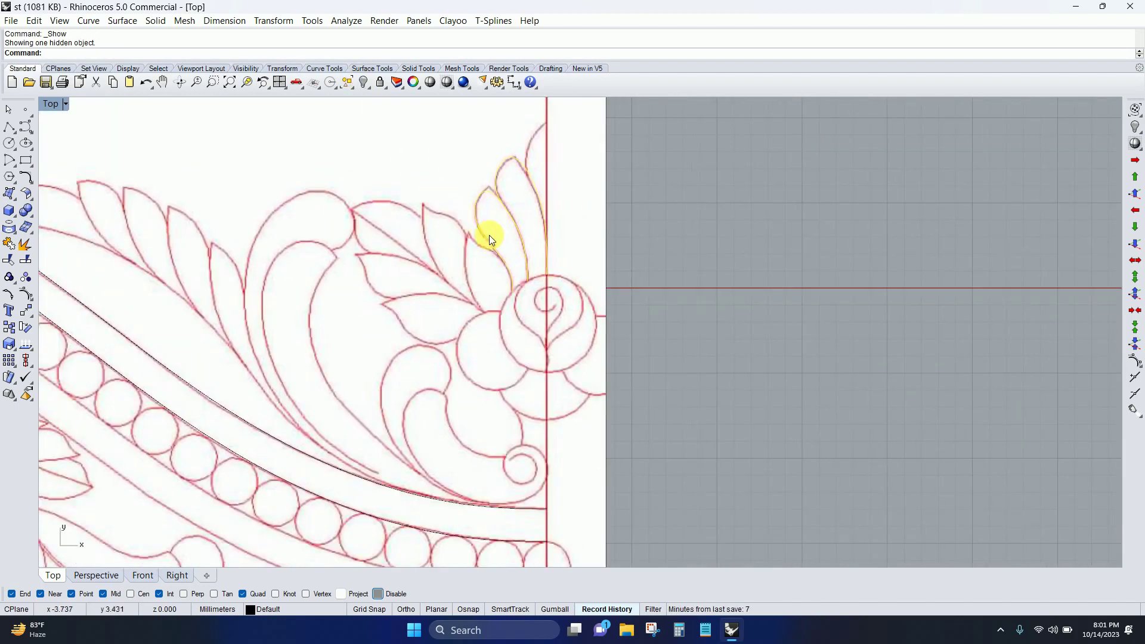
key("Escape")
scroll(529, 177, "up", 2)
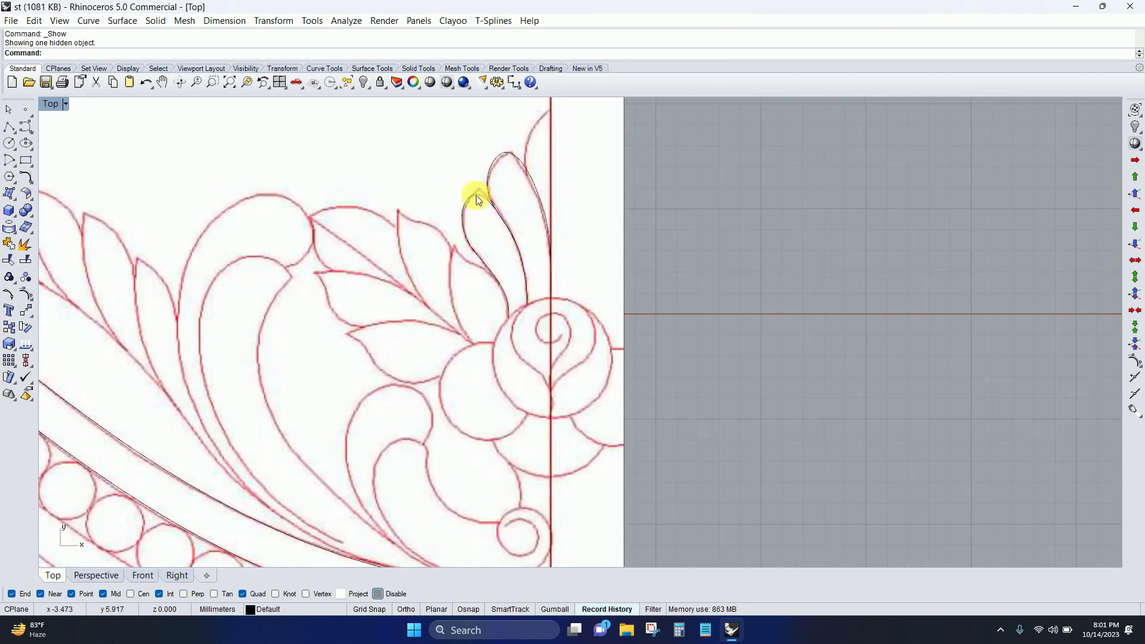
scroll(463, 275, "down", 3)
right_click_drag(417, 301, 623, 309)
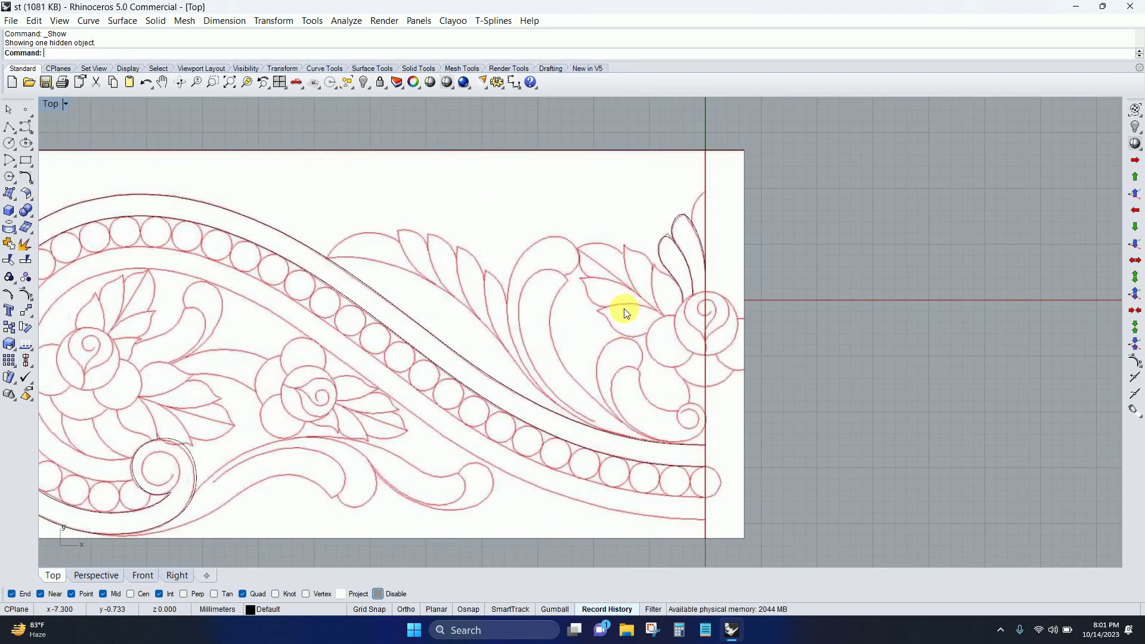